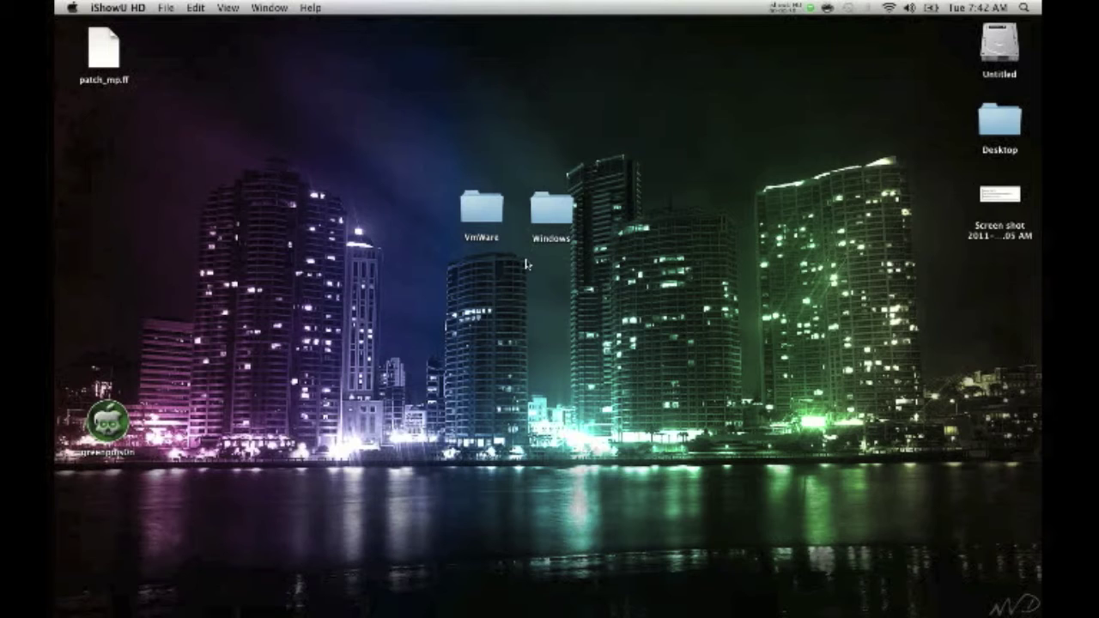
# Look inside the VmWare folder's VMware Fusion 3.0 + Keygen folder, then close the window
pyautogui.doubleClick(491, 222)
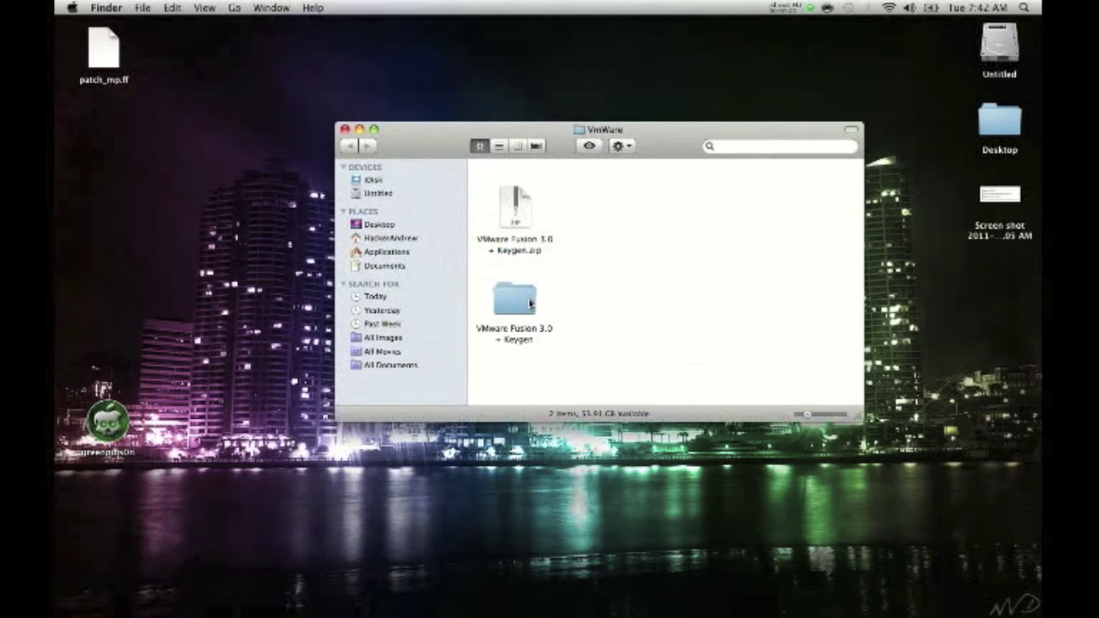
pyautogui.doubleClick(531, 292)
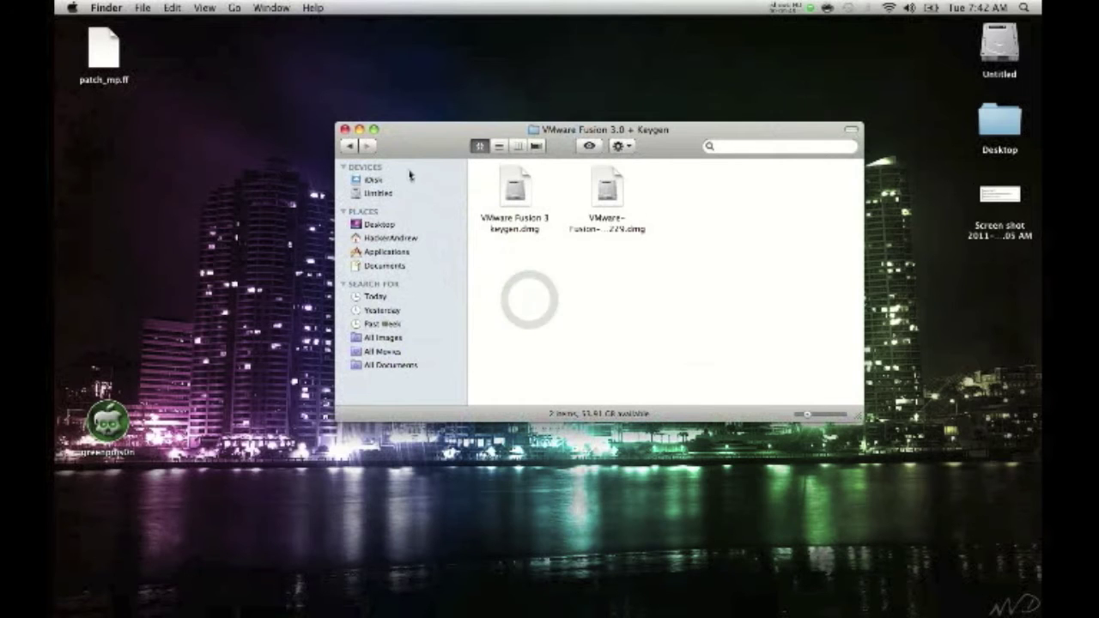
pyautogui.click(349, 147)
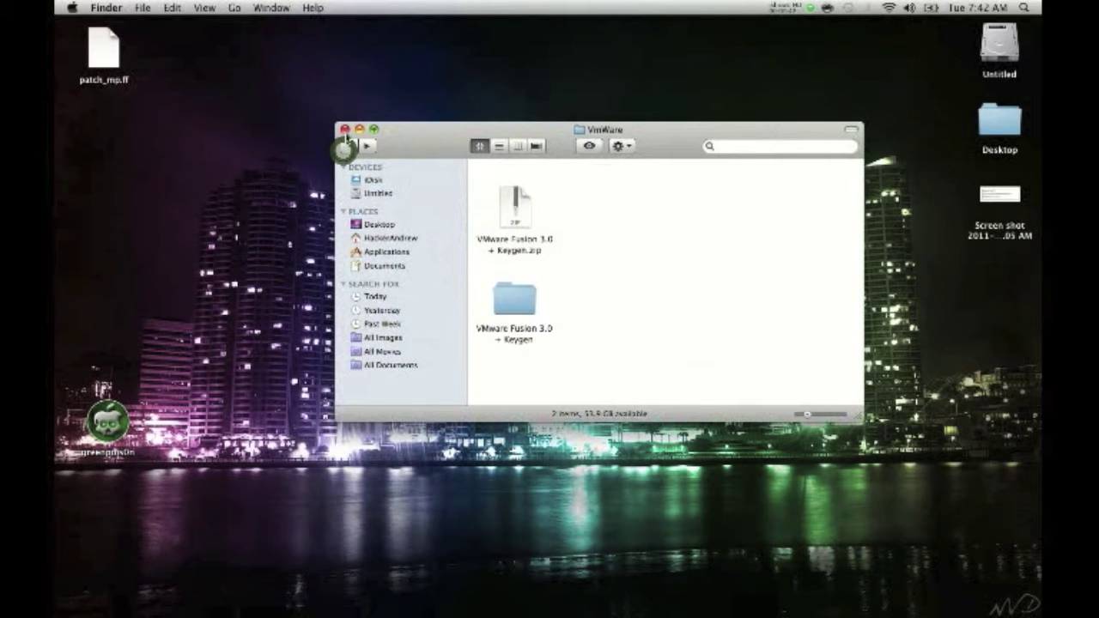
pyautogui.click(345, 130)
pyautogui.click(509, 284)
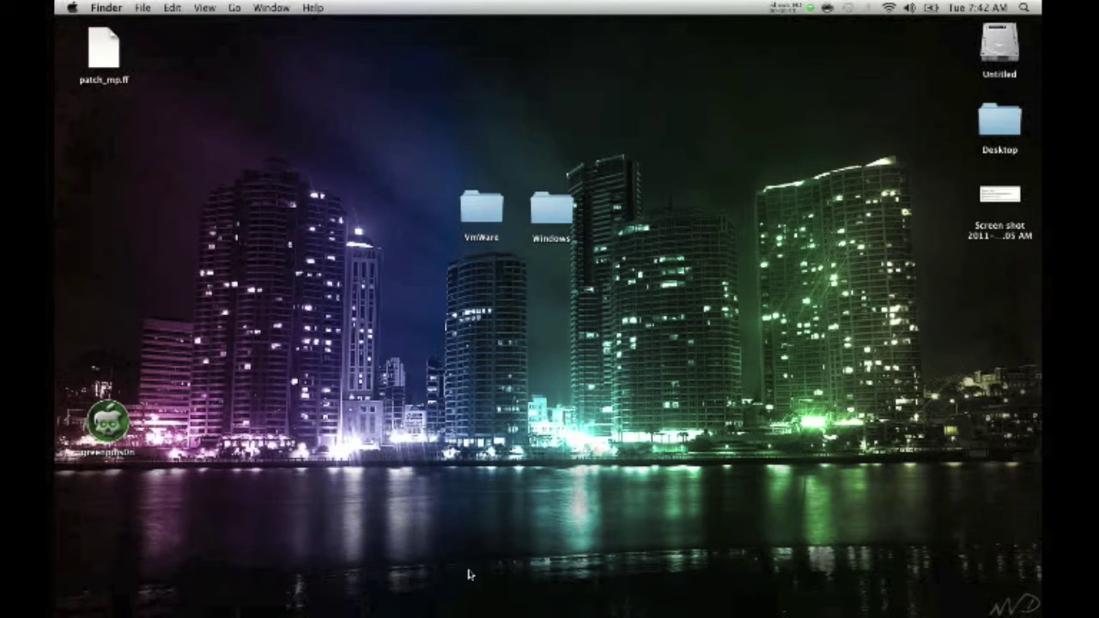
# Create and trash an untitled desktop folder, then reopen the VmWare folder at the upper left
pyautogui.click(475, 221)
pyautogui.click(479, 306)
pyautogui.rightClick(507, 279)
pyautogui.click(539, 292)
pyautogui.press('Return')
pyautogui.moveTo(1018, 601)
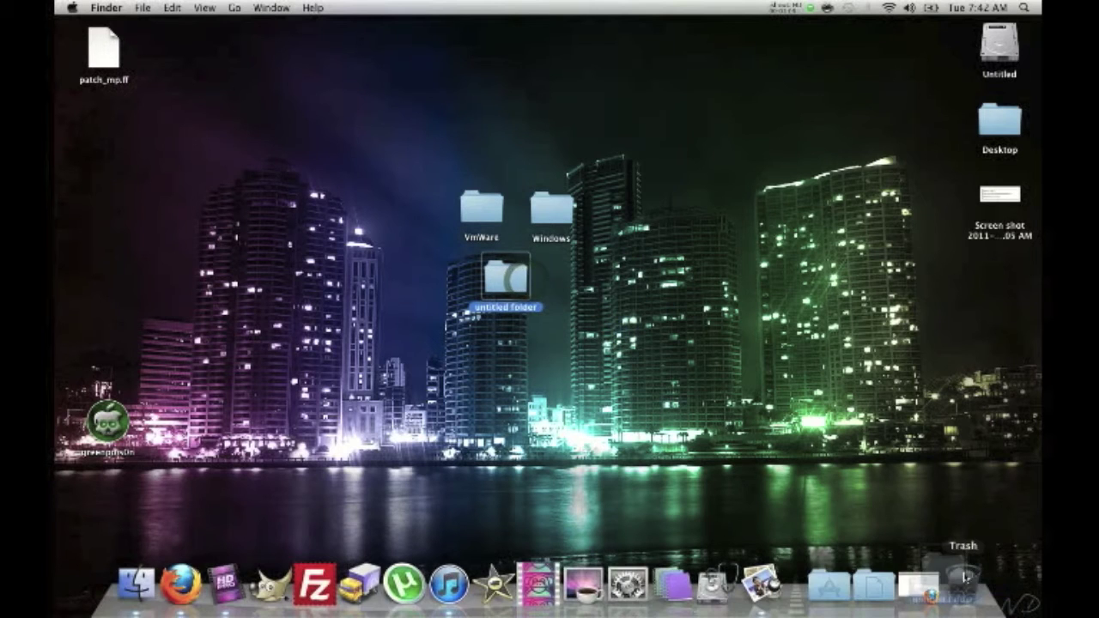
pyautogui.press('super+BackSpace')
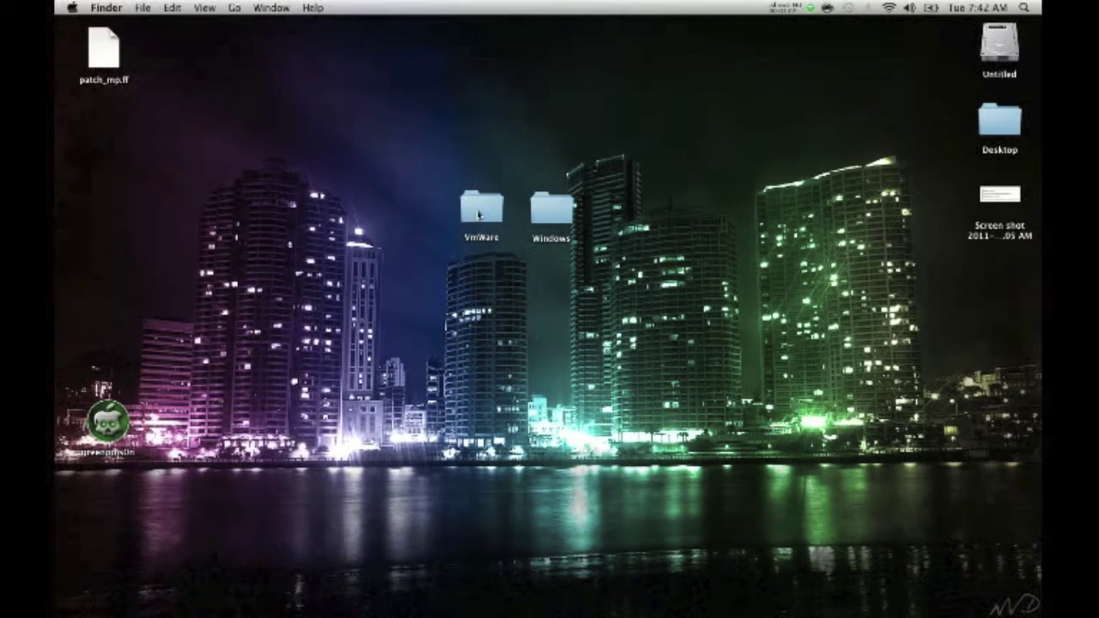
pyautogui.doubleClick(478, 213)
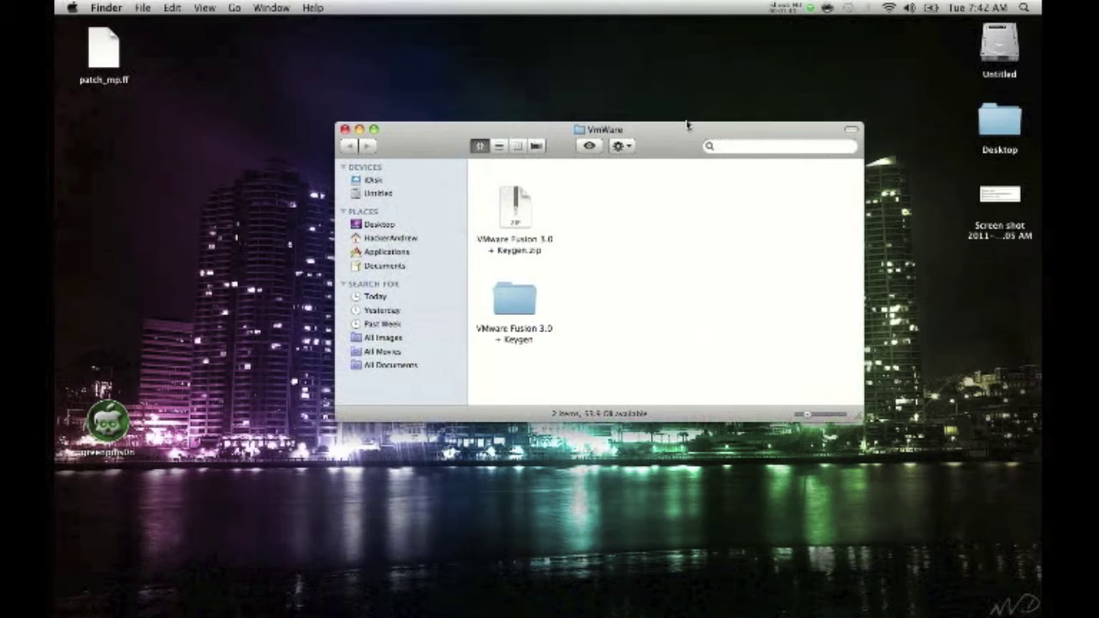
pyautogui.moveTo(687, 125); pyautogui.dragTo(525, 75)
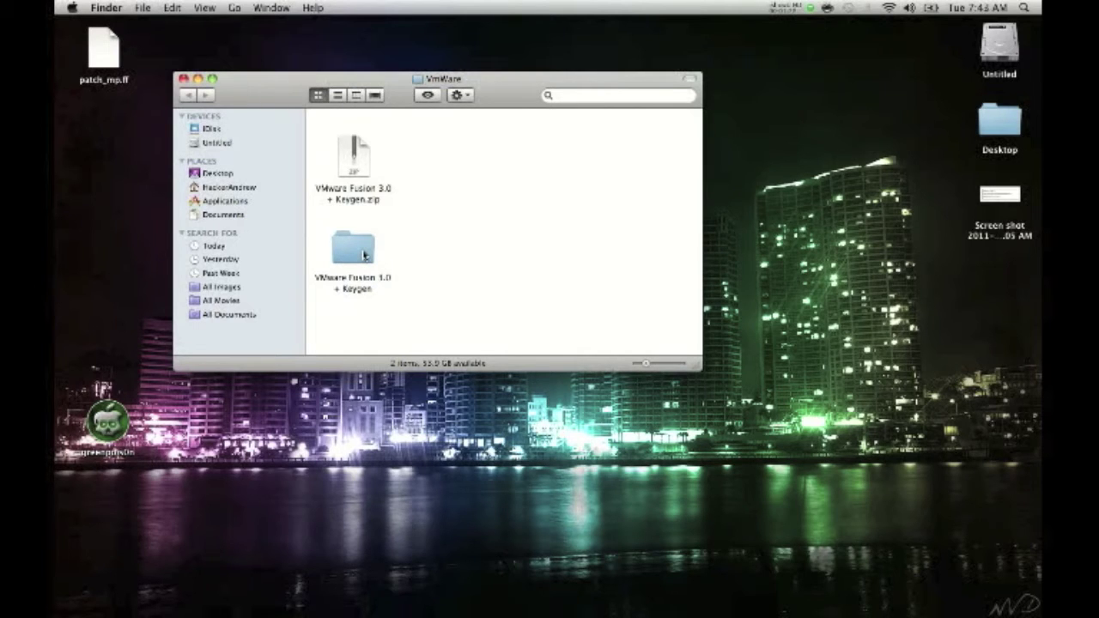
# Open the VMware Fusion disk image from the Keygen folder and launch Install VMware Fusion
pyautogui.doubleClick(364, 255)
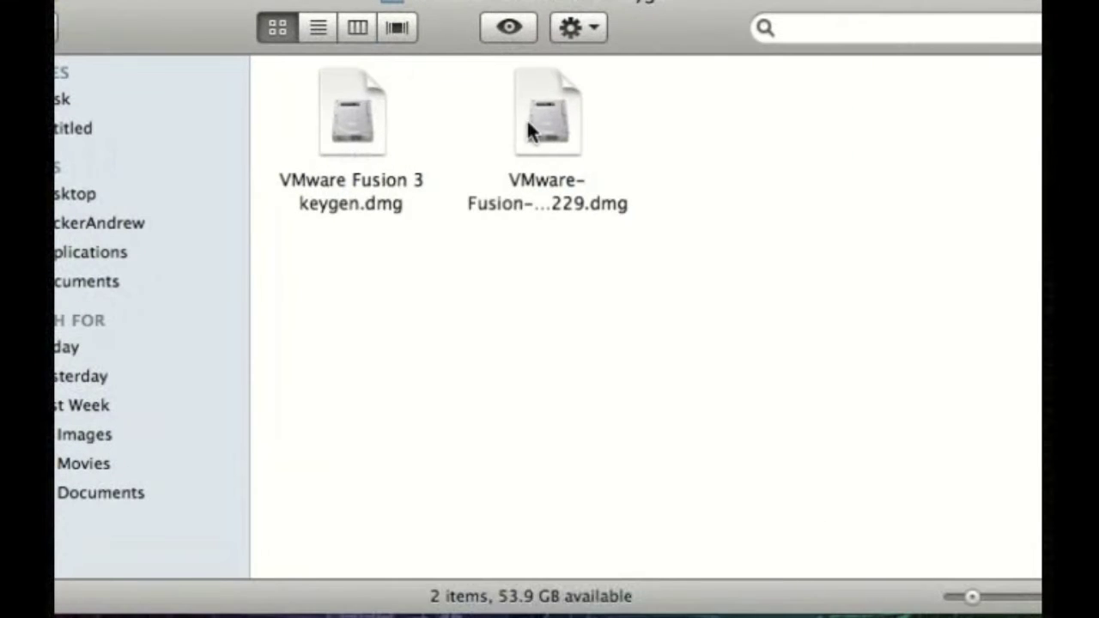
pyautogui.doubleClick(528, 125)
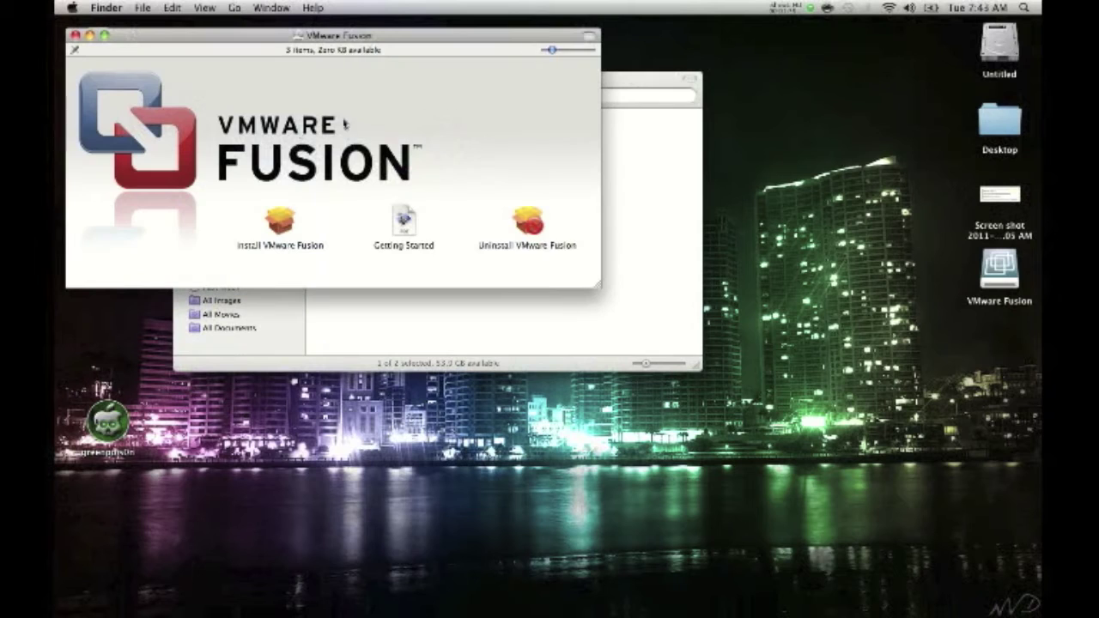
pyautogui.doubleClick(275, 216)
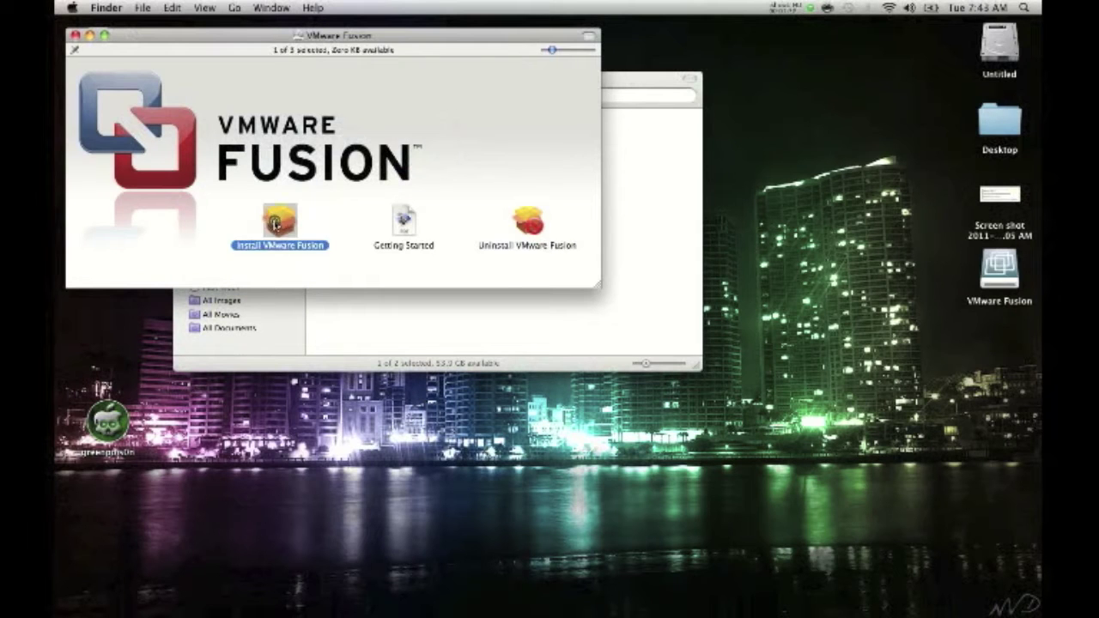
pyautogui.click(654, 240)
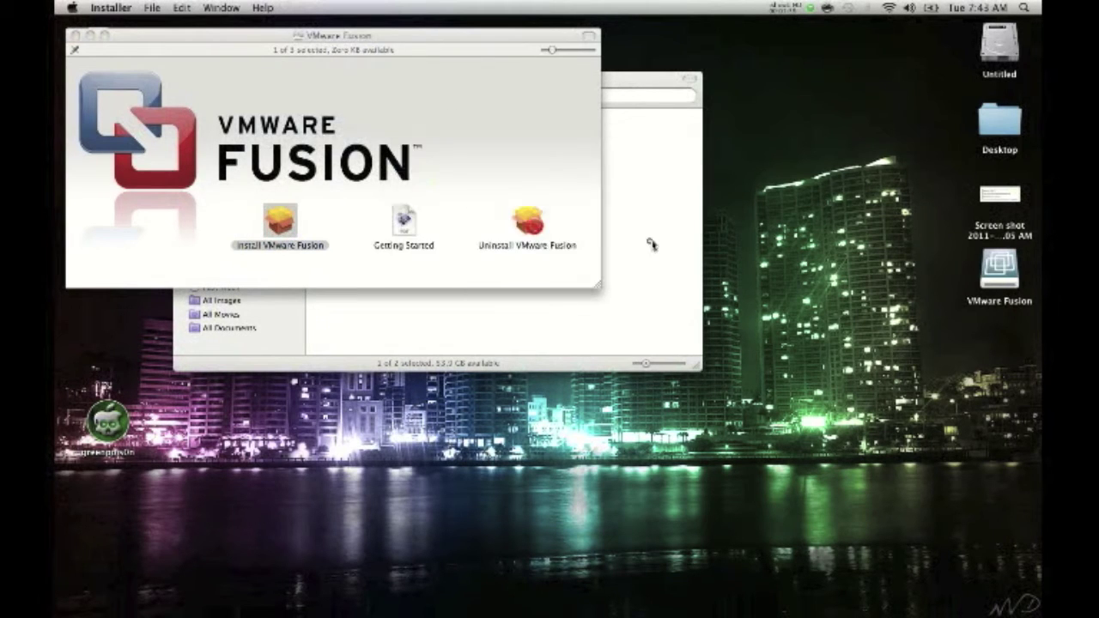
pyautogui.moveTo(560, 126); pyautogui.dragTo(221, 48)
pyautogui.click(74, 35)
# Continue past the introduction, agree to the license, and clear the pre-filled serial
pyautogui.click(434, 326)
pyautogui.click(432, 324)
pyautogui.click(393, 159)
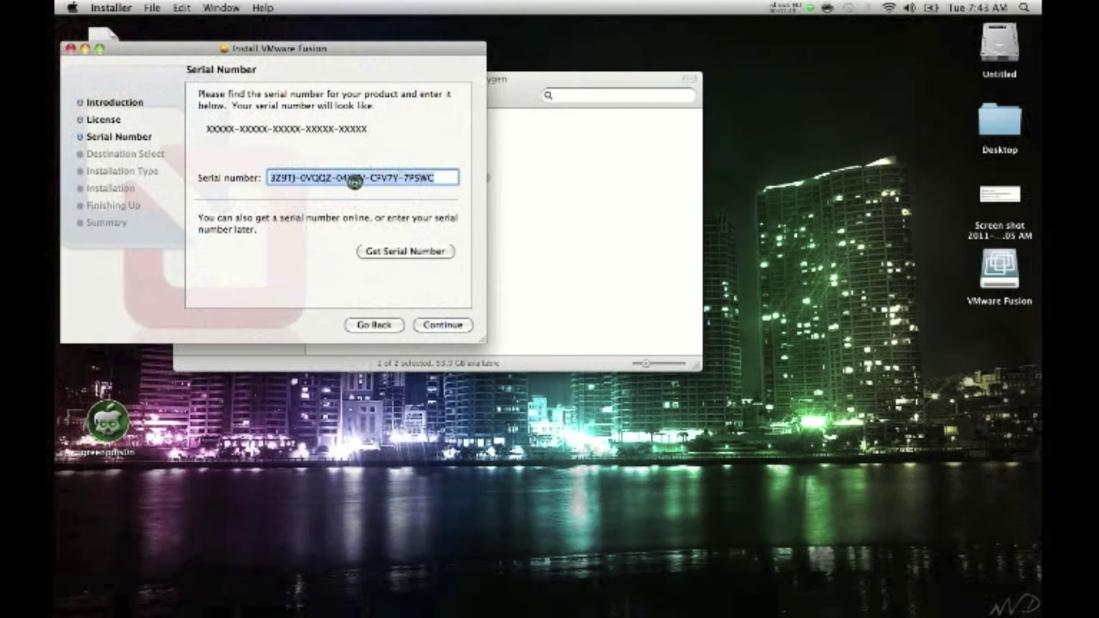
pyautogui.press('BackSpace')
# Open the VMware Fusion 3 keygen disk image and launch CORE Keygen
pyautogui.click(558, 242)
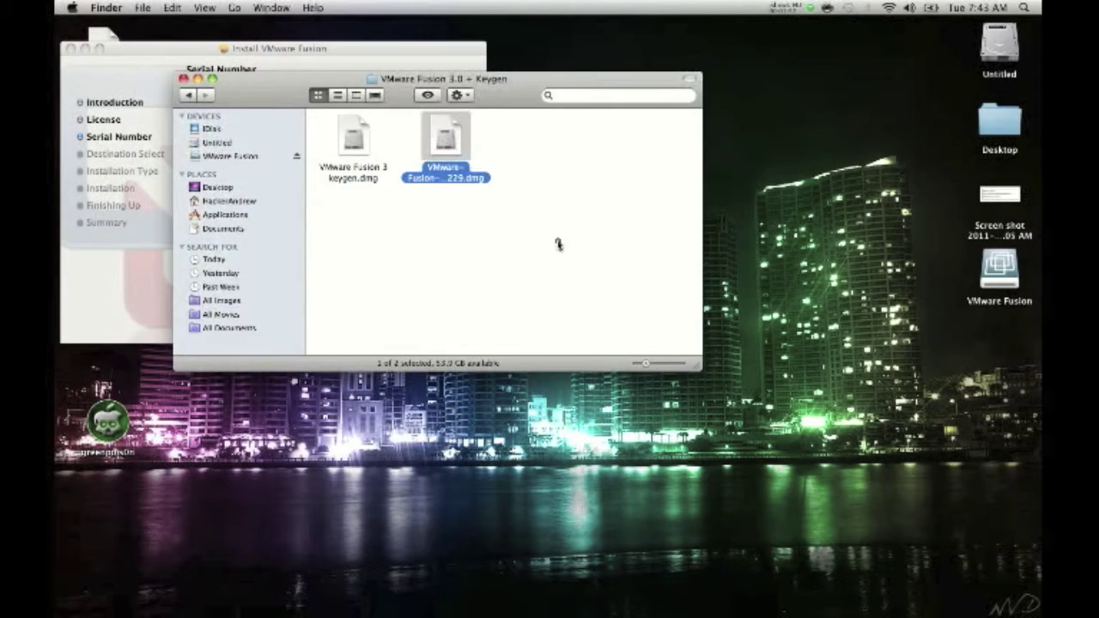
pyautogui.moveTo(271, 90); pyautogui.dragTo(635, 264)
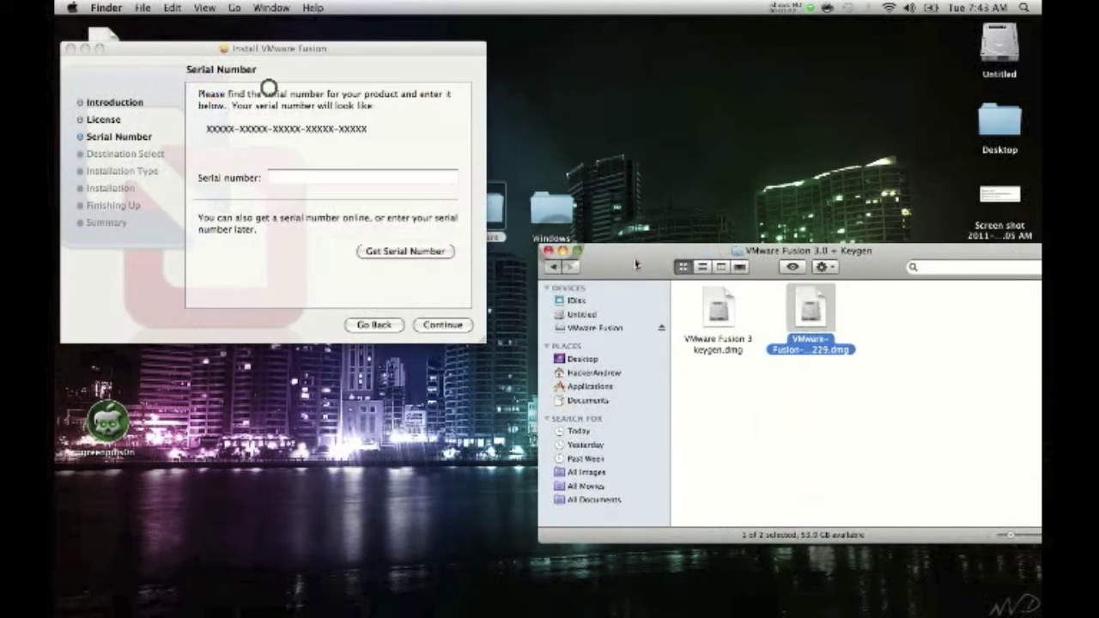
pyautogui.click(732, 443)
pyautogui.doubleClick(719, 313)
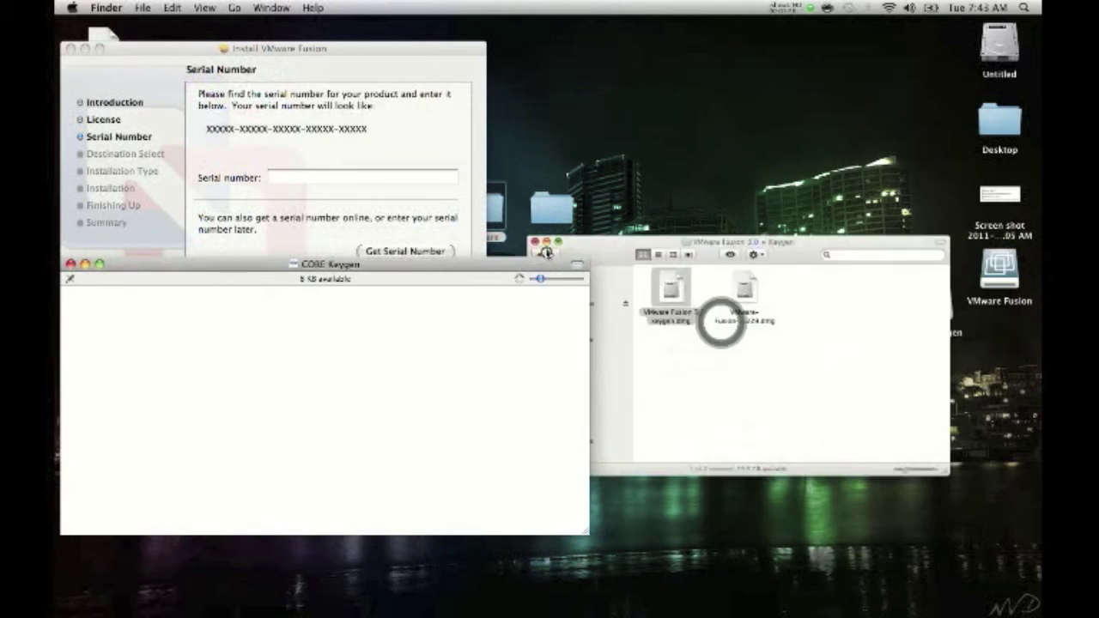
pyautogui.click(544, 246)
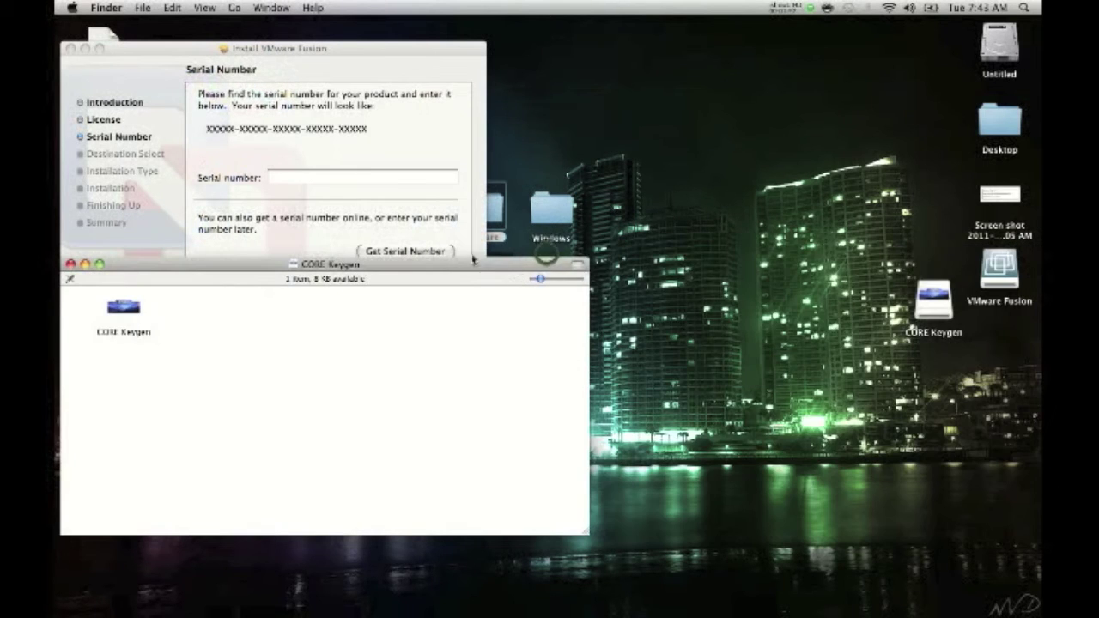
pyautogui.moveTo(451, 261); pyautogui.dragTo(949, 73)
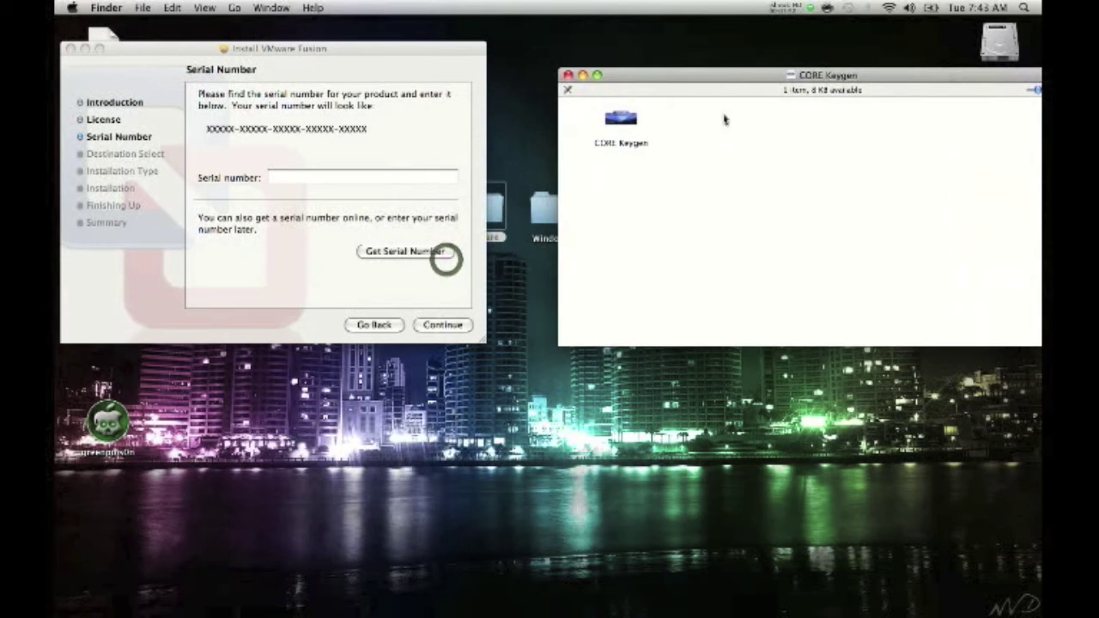
pyautogui.doubleClick(615, 118)
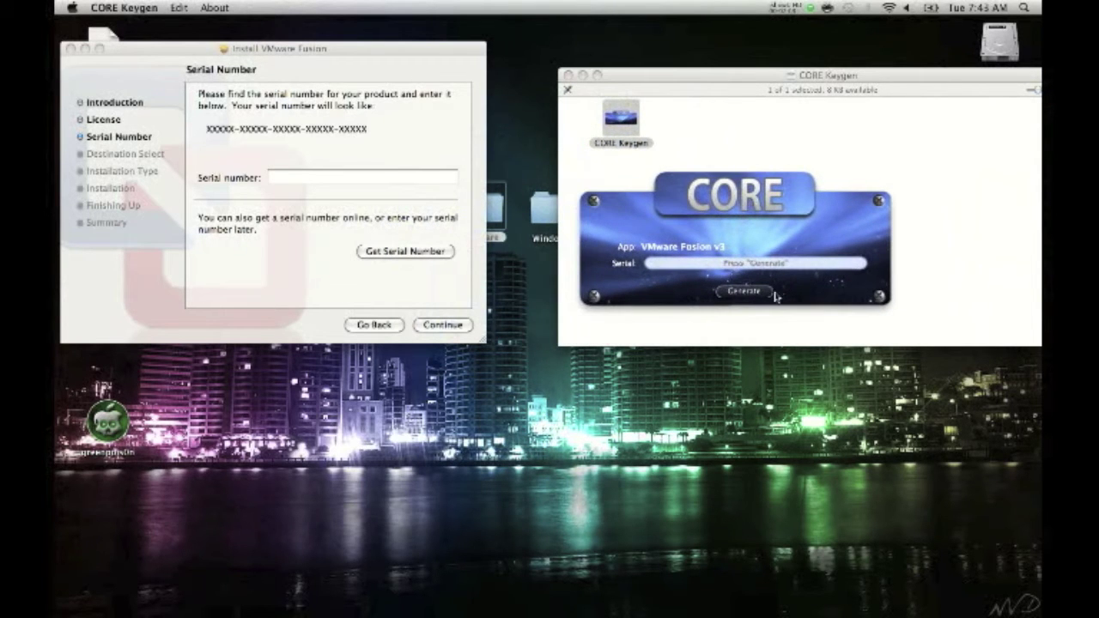
# Generate a VMware Fusion v3 serial and copy it to the clipboard
pyautogui.click(736, 293)
pyautogui.click(735, 293)
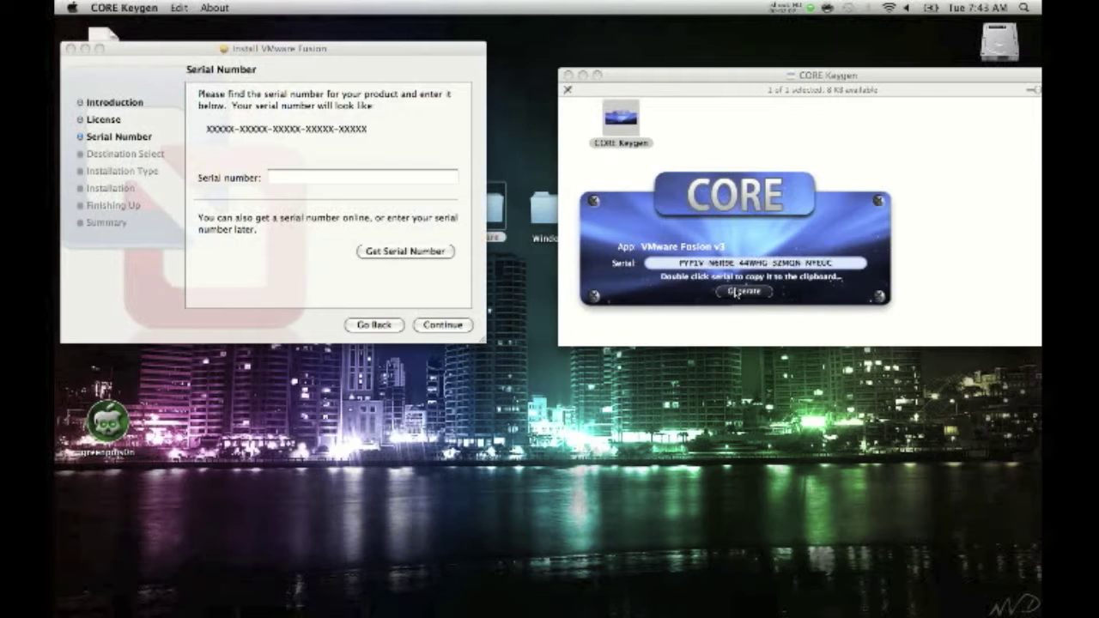
pyautogui.click(735, 293)
pyautogui.click(735, 292)
pyautogui.click(736, 292)
pyautogui.click(732, 290)
pyautogui.click(733, 292)
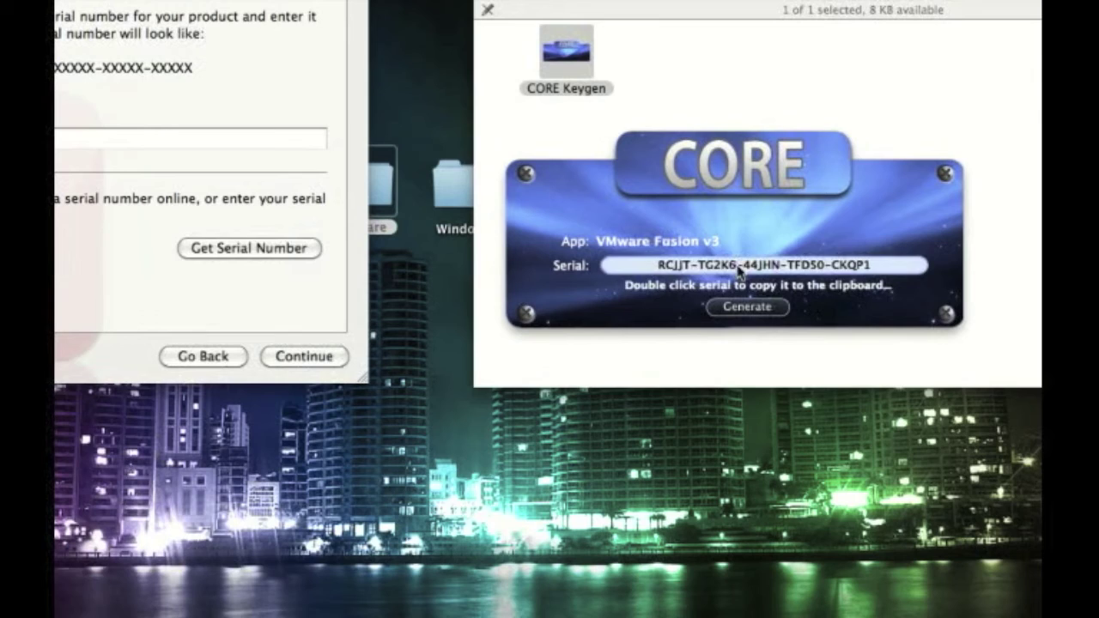
pyautogui.doubleClick(739, 266)
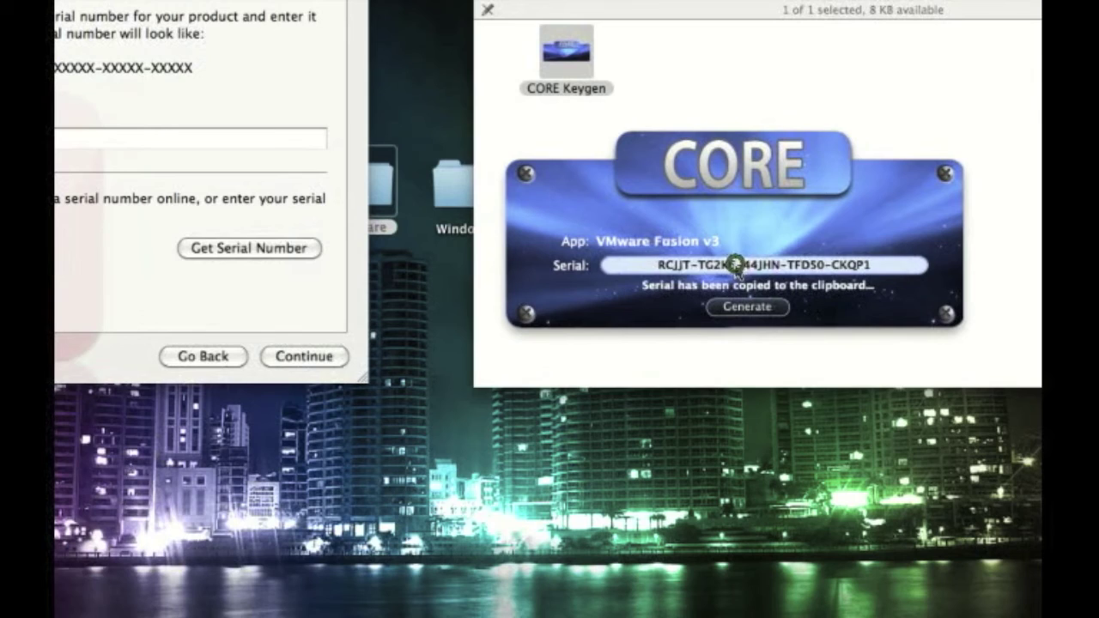
# Paste the generated serial into the installer, continue, and close CORE Keygen and its disk window
pyautogui.click(189, 143)
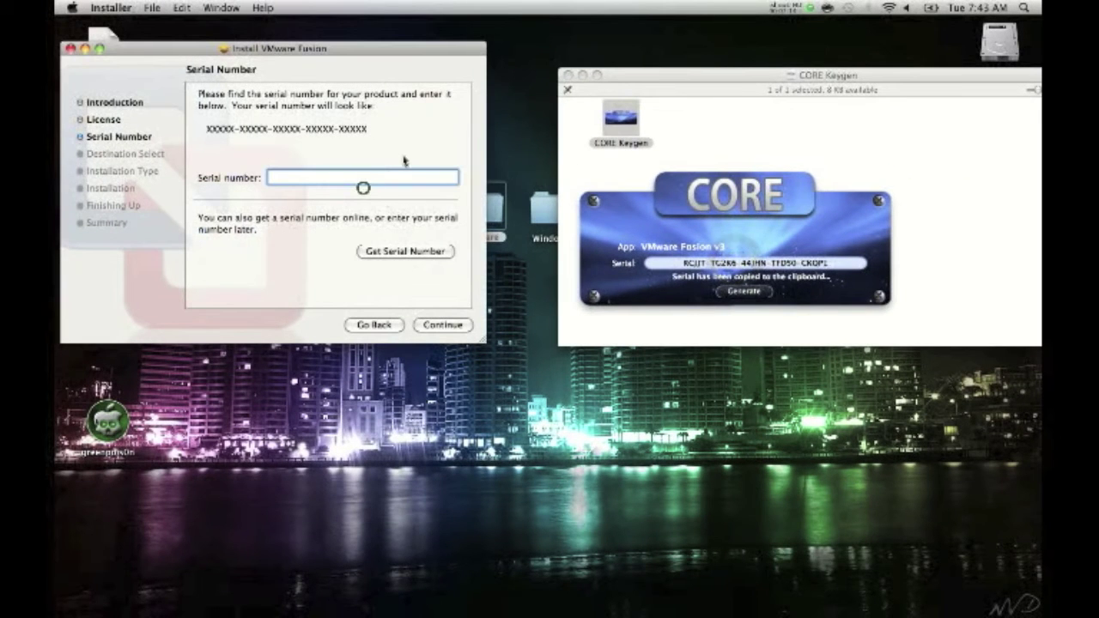
pyautogui.rightClick(362, 182)
pyautogui.click(370, 204)
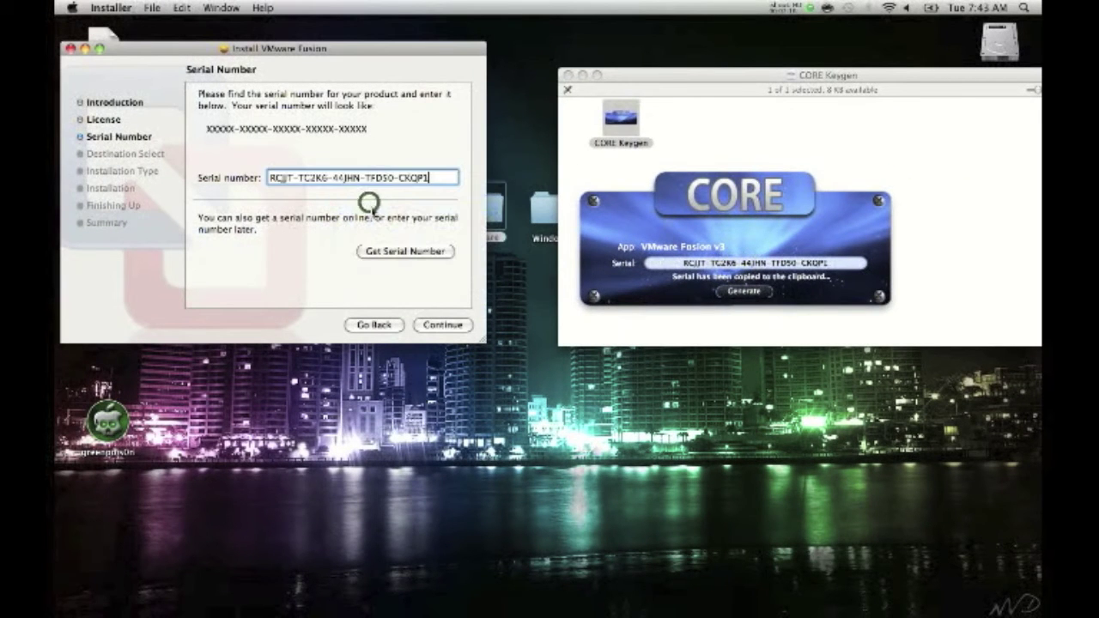
pyautogui.click(450, 328)
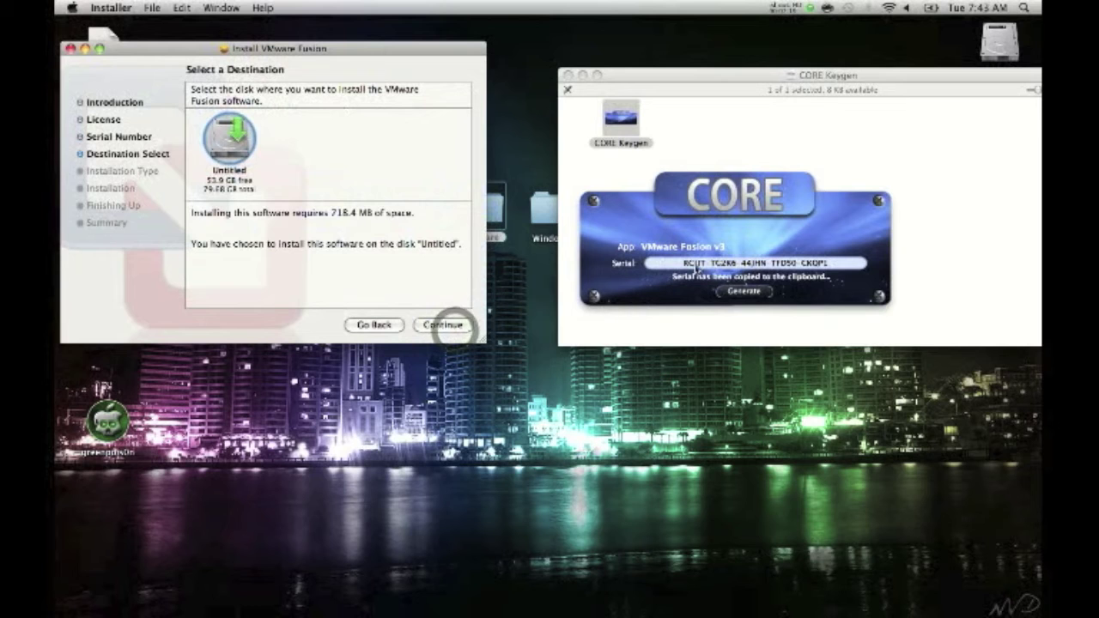
pyautogui.click(594, 202)
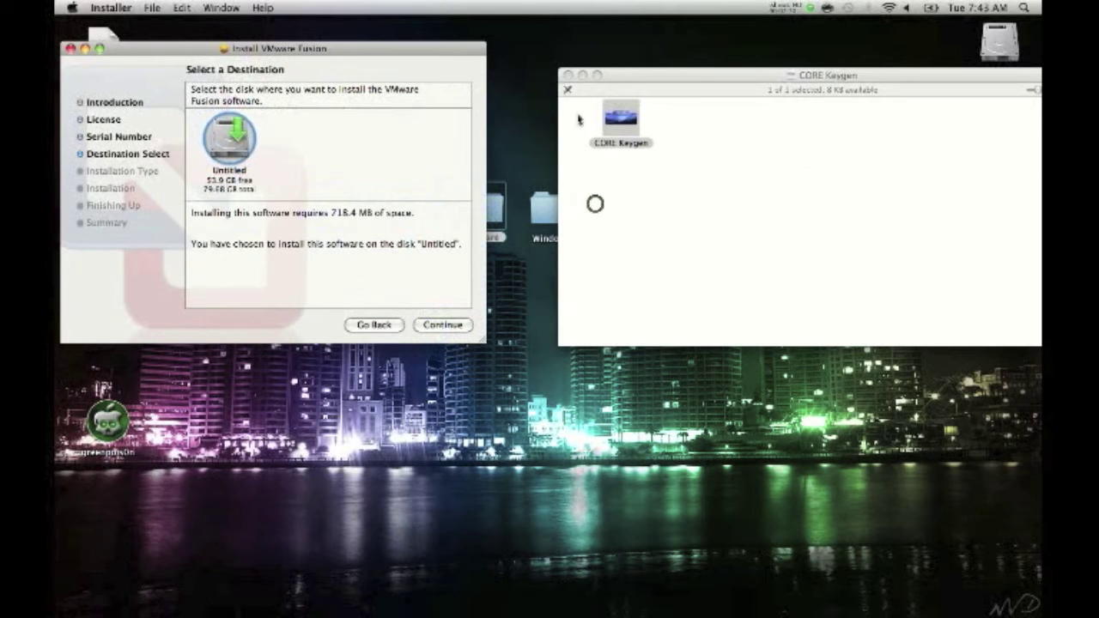
pyautogui.click(567, 76)
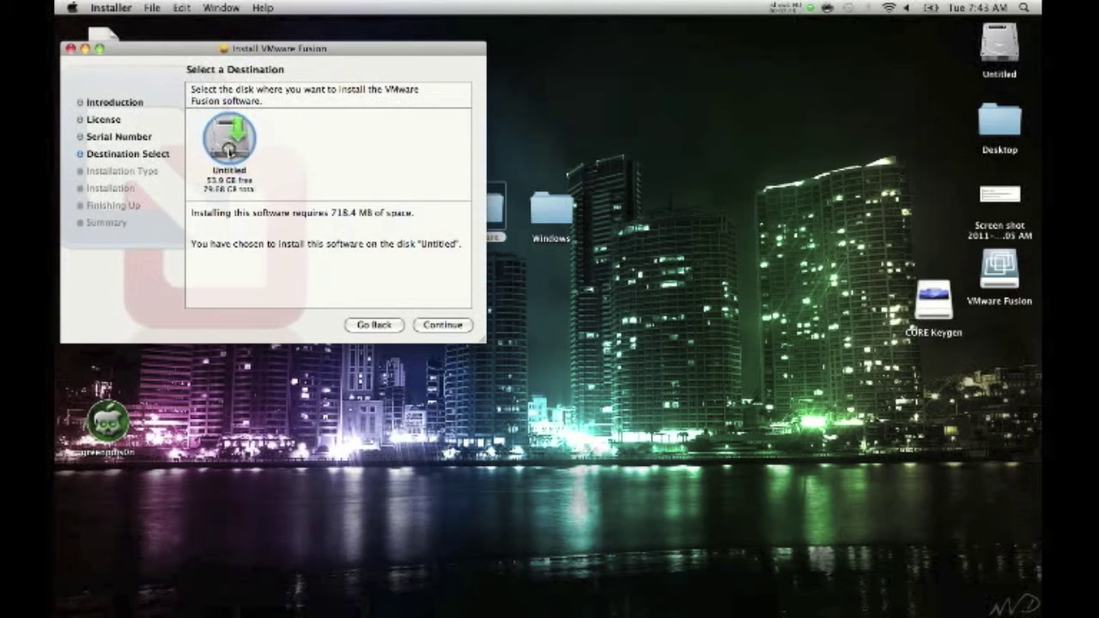
# Start the standard install and authorise it with the admin password
pyautogui.click(441, 323)
pyautogui.click(436, 323)
pyautogui.press('XF86AudioRaiseVolume')
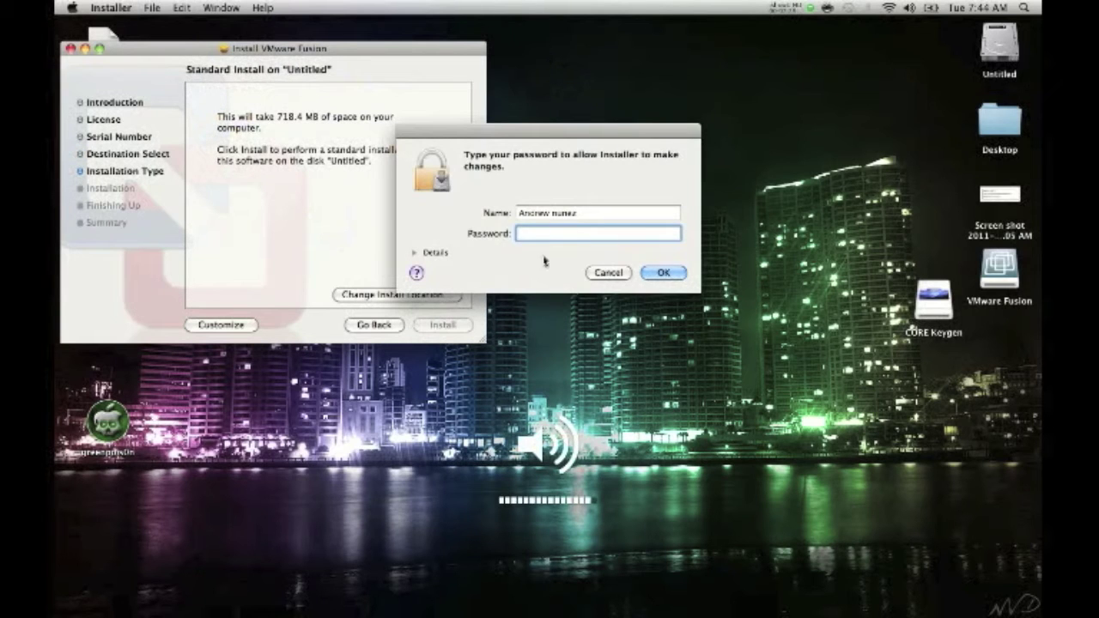
pyautogui.click(538, 236)
pyautogui.write('********')
pyautogui.press('Return')
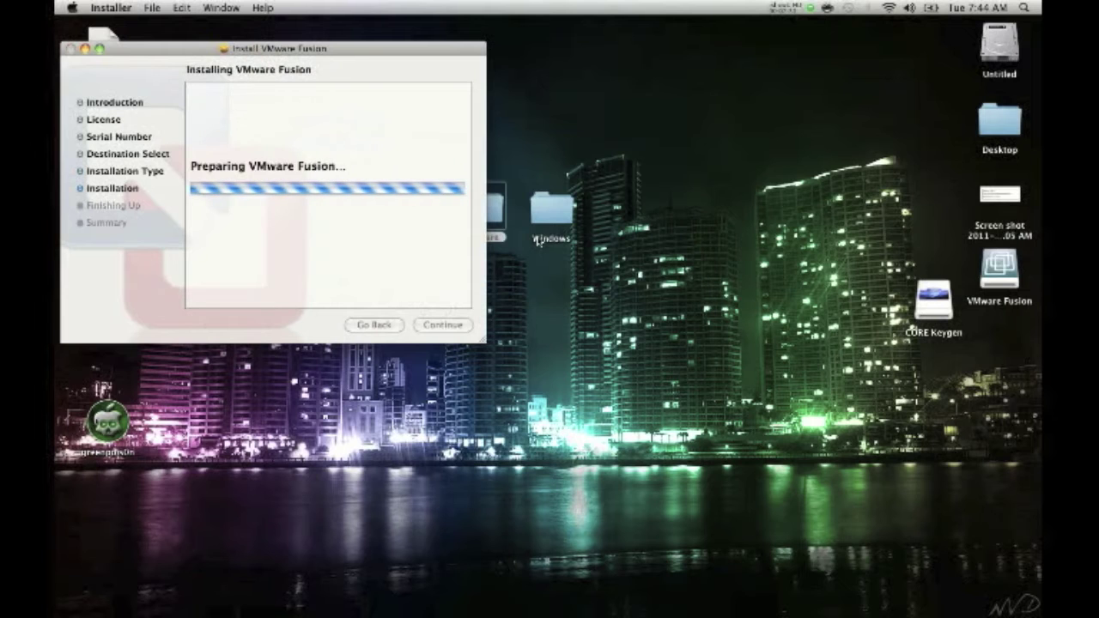
# Restore Firefox from the Dock and scroll down the Windows XP torrent page
pyautogui.moveTo(903, 599)
pyautogui.click(952, 601)
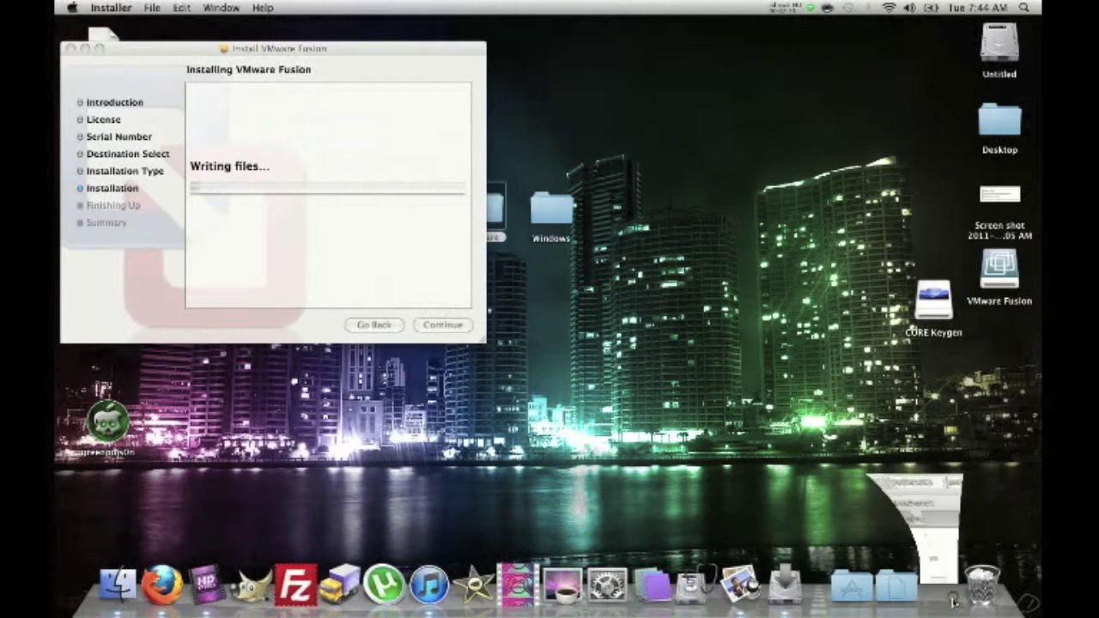
pyautogui.scroll(-4, 481, 347)
# Copy a Windows XP product key from the torrent page comments and return to the installer
pyautogui.click(464, 239)
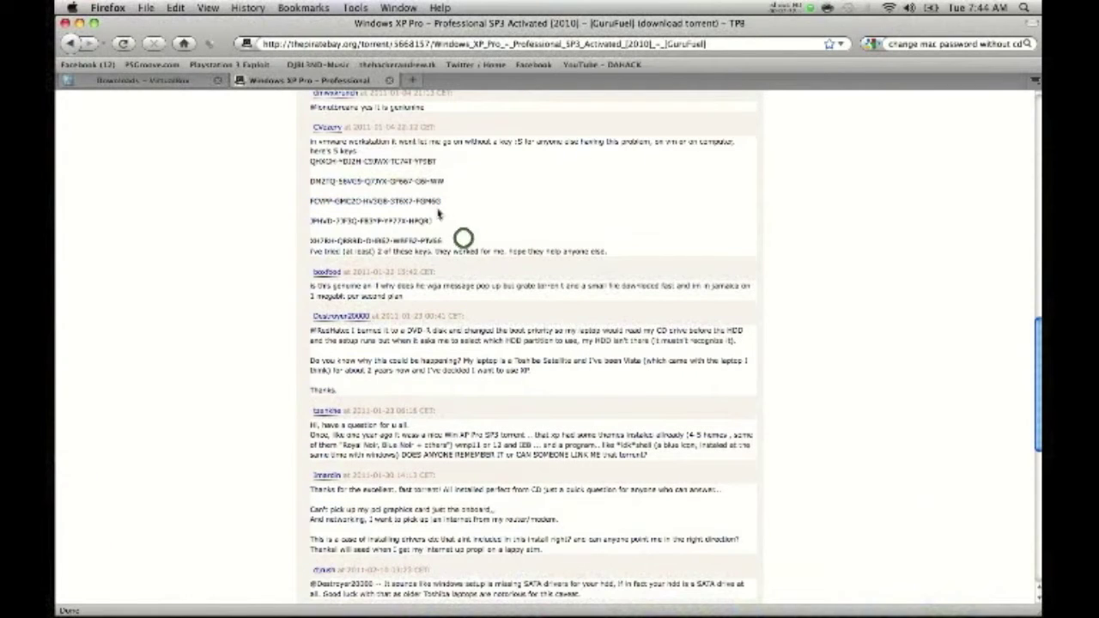
pyautogui.moveTo(441, 201); pyautogui.dragTo(316, 204)
pyautogui.rightClick(320, 205)
pyautogui.click(344, 213)
pyautogui.click(79, 22)
pyautogui.click(400, 225)
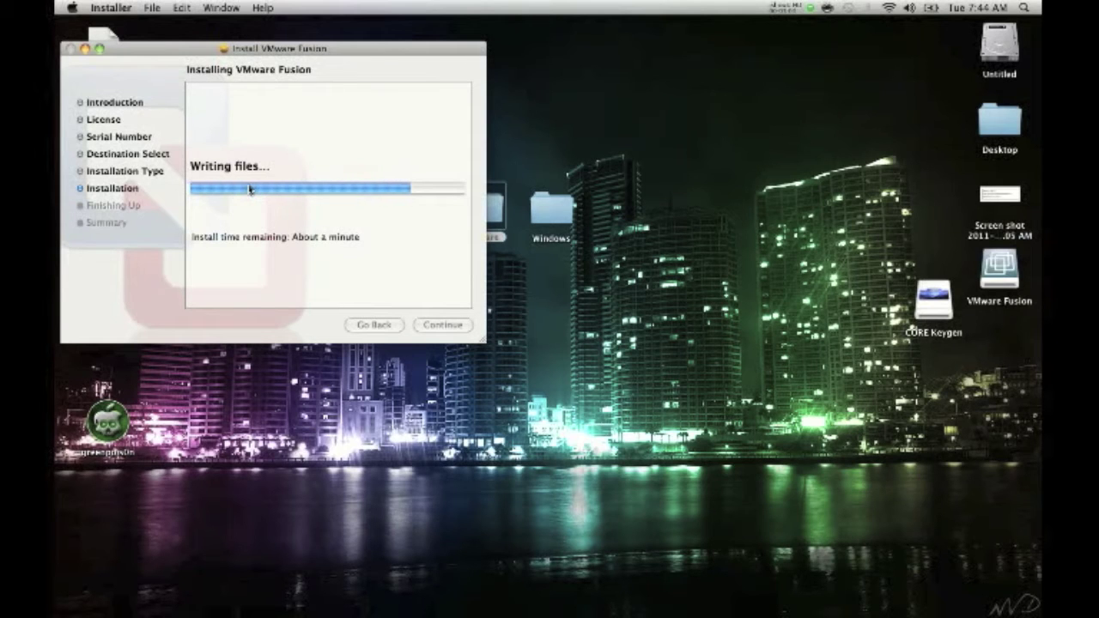
# Open a bookmarked site in a new Firefox tab, return to the installer, and nudge the Windows folder right
pyautogui.moveTo(249, 606)
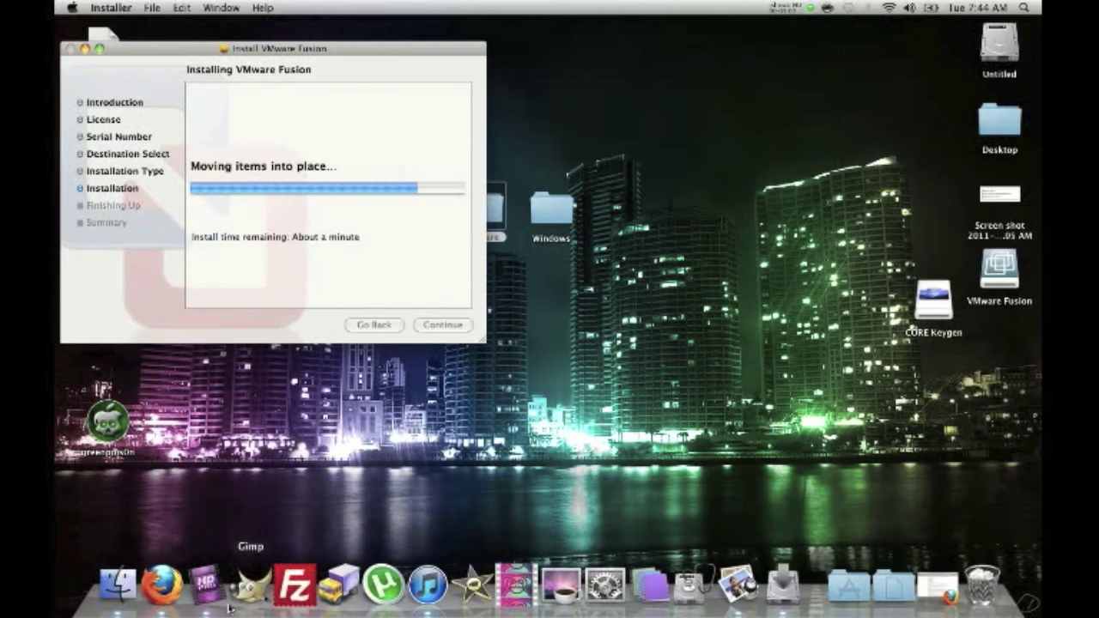
pyautogui.click(163, 584)
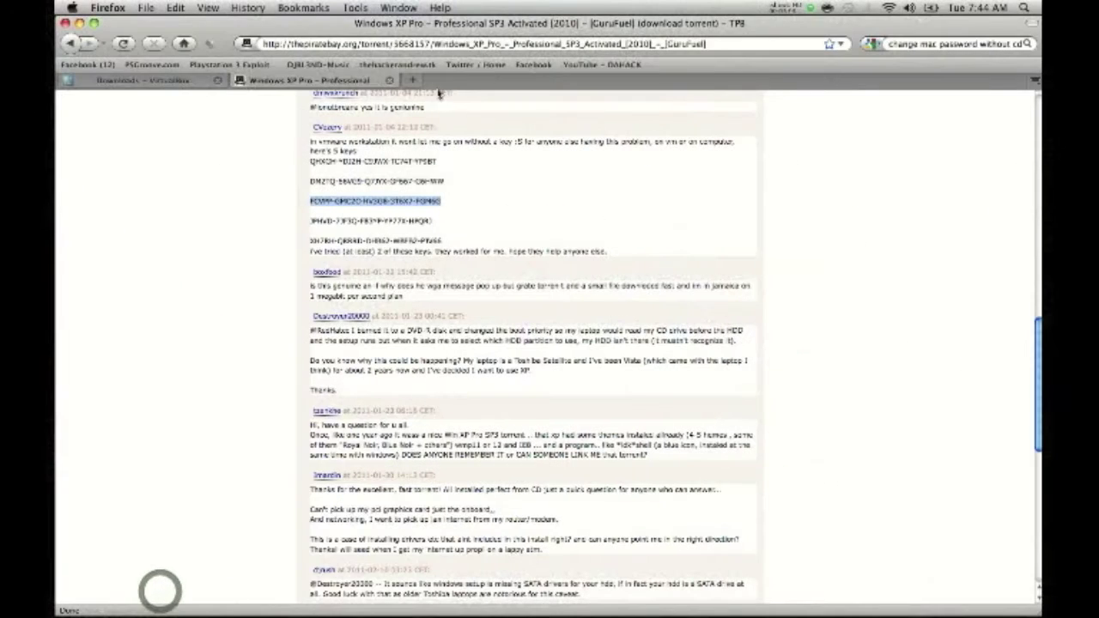
pyautogui.press('super+t')
pyautogui.click(404, 68)
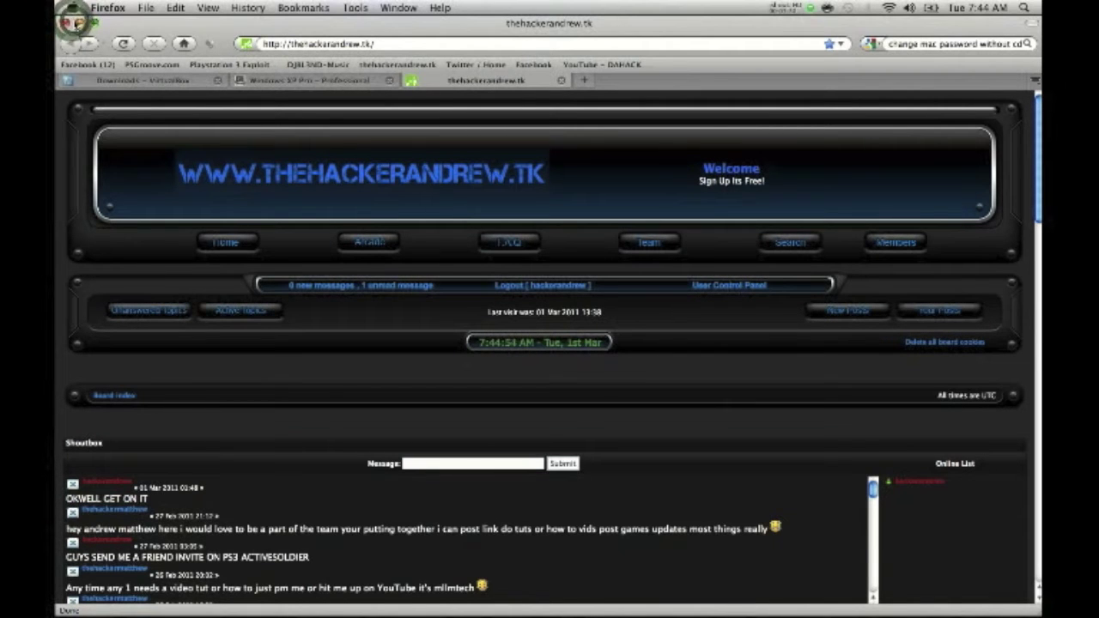
pyautogui.click(79, 24)
pyautogui.click(368, 201)
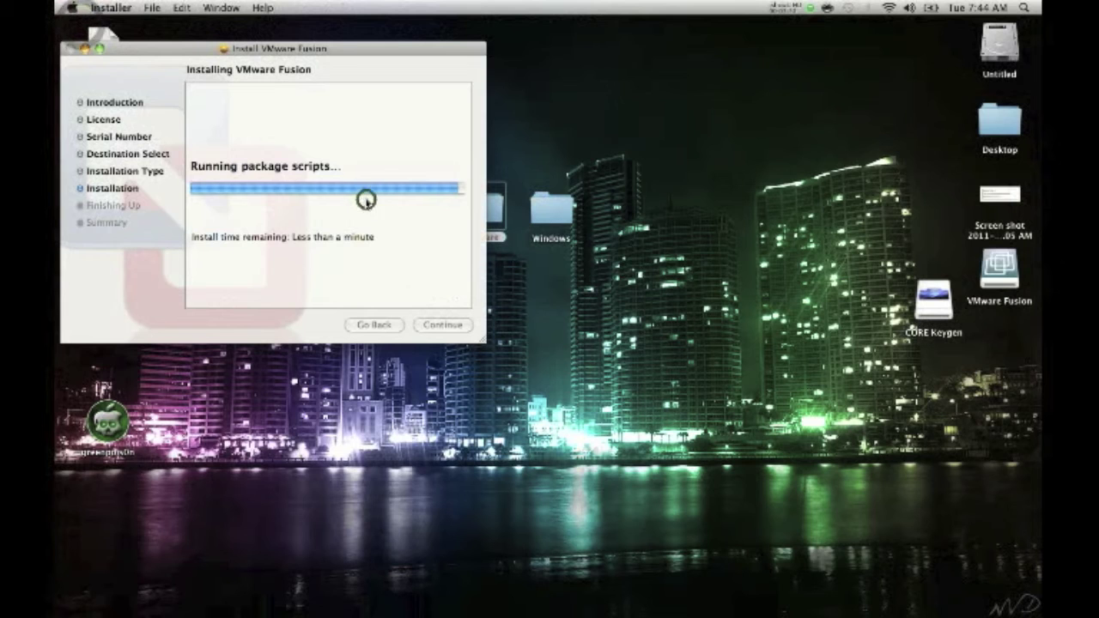
pyautogui.press('XF86AudioRaiseVolume')
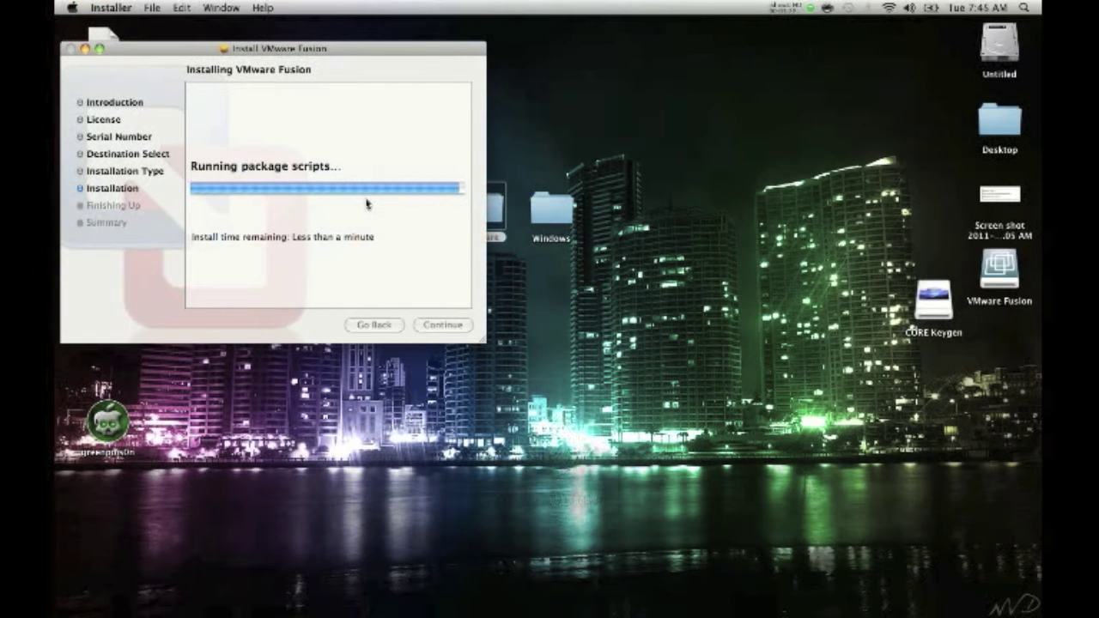
pyautogui.moveTo(544, 217); pyautogui.dragTo(650, 209)
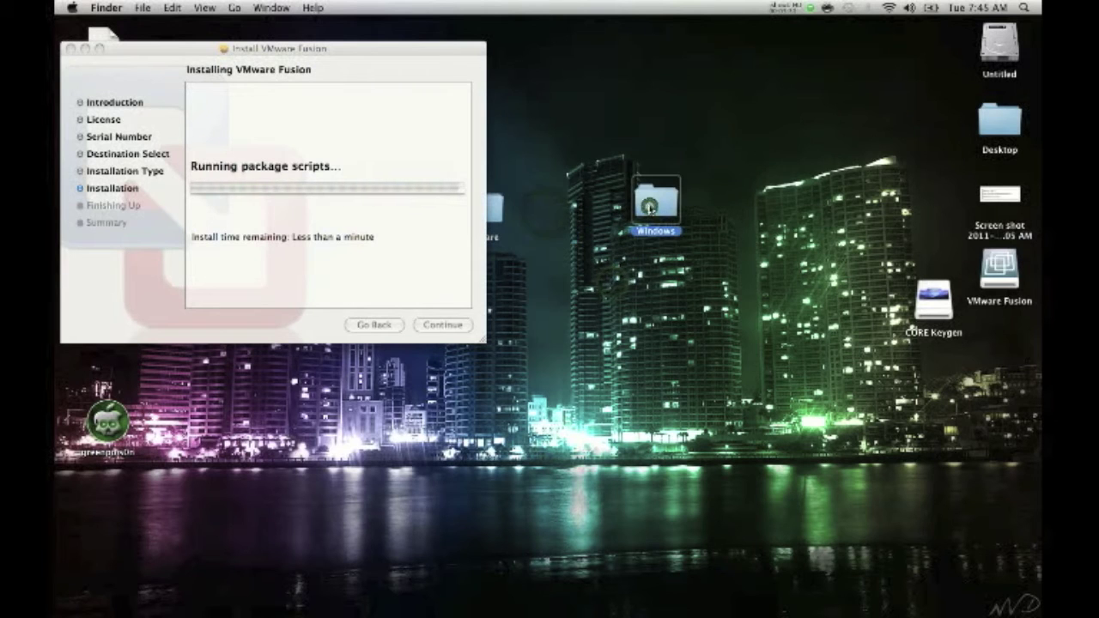
# In Windows > Windows XP Pro SP3, trash the .URL shortcut and Read Me.txt, keeping the ISO
pyautogui.doubleClick(650, 204)
pyautogui.doubleClick(572, 168)
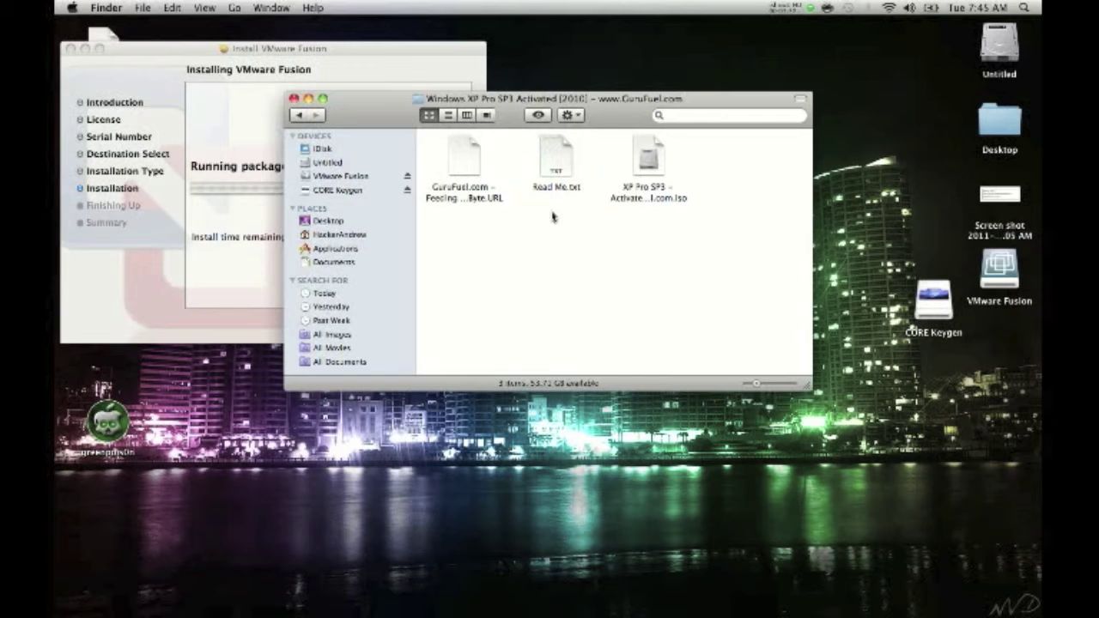
pyautogui.moveTo(567, 241); pyautogui.dragTo(423, 134)
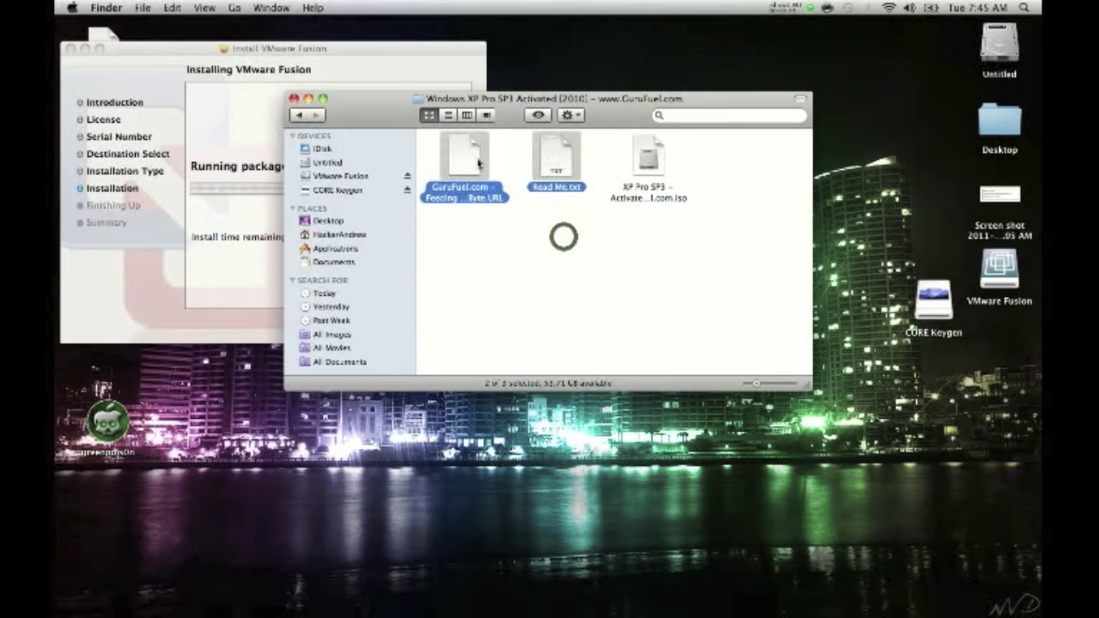
pyautogui.moveTo(1001, 597); pyautogui.dragTo(981, 583)
pyautogui.moveTo(654, 180); pyautogui.dragTo(474, 182)
pyautogui.click(438, 220)
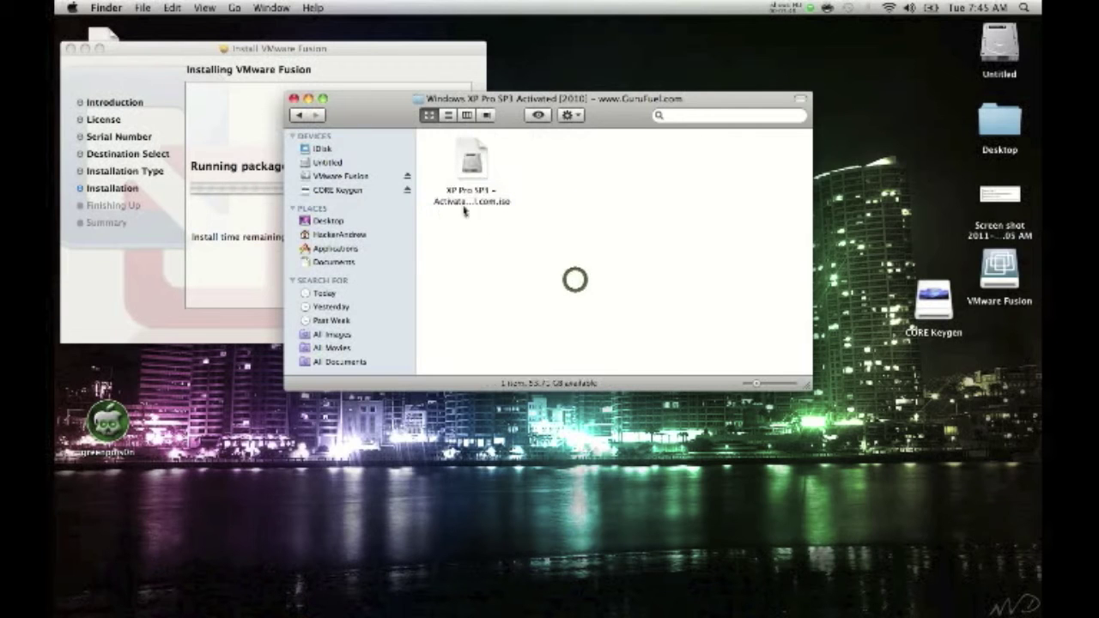
pyautogui.moveTo(357, 114); pyautogui.dragTo(614, 115)
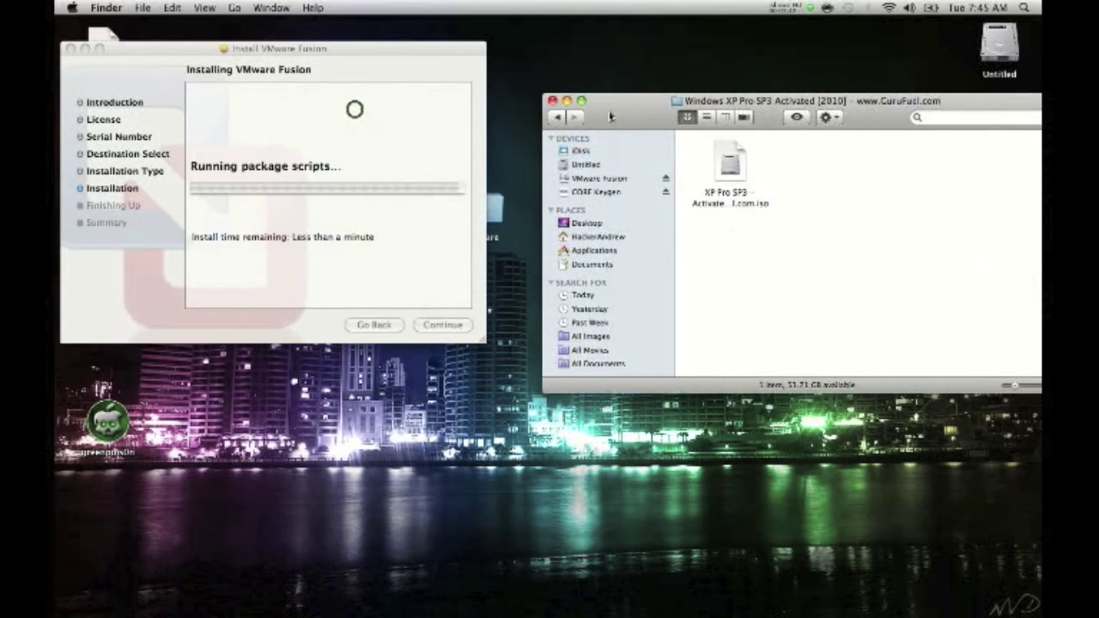
# Eject the CORE Keygen disk image and reposition the Finder window beside the installer
pyautogui.click(360, 151)
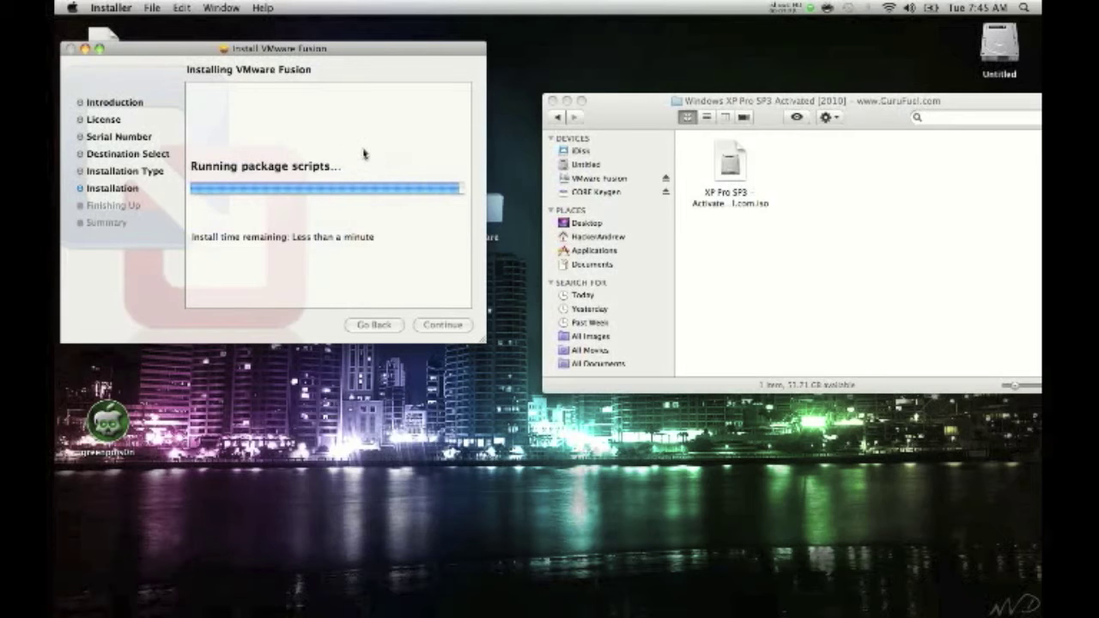
pyautogui.click(666, 194)
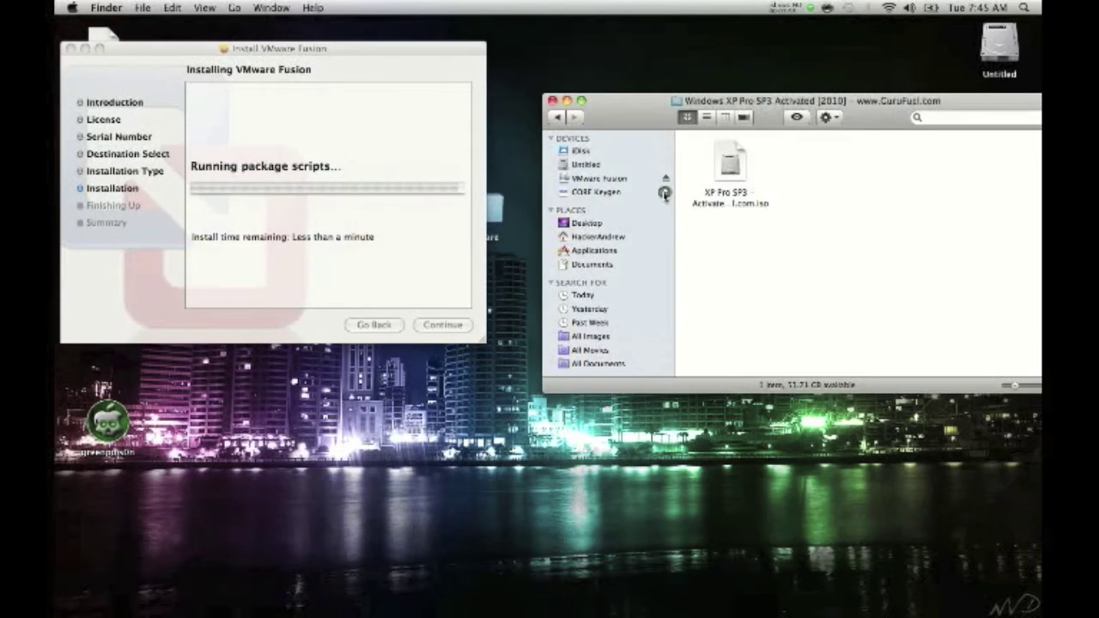
pyautogui.click(430, 176)
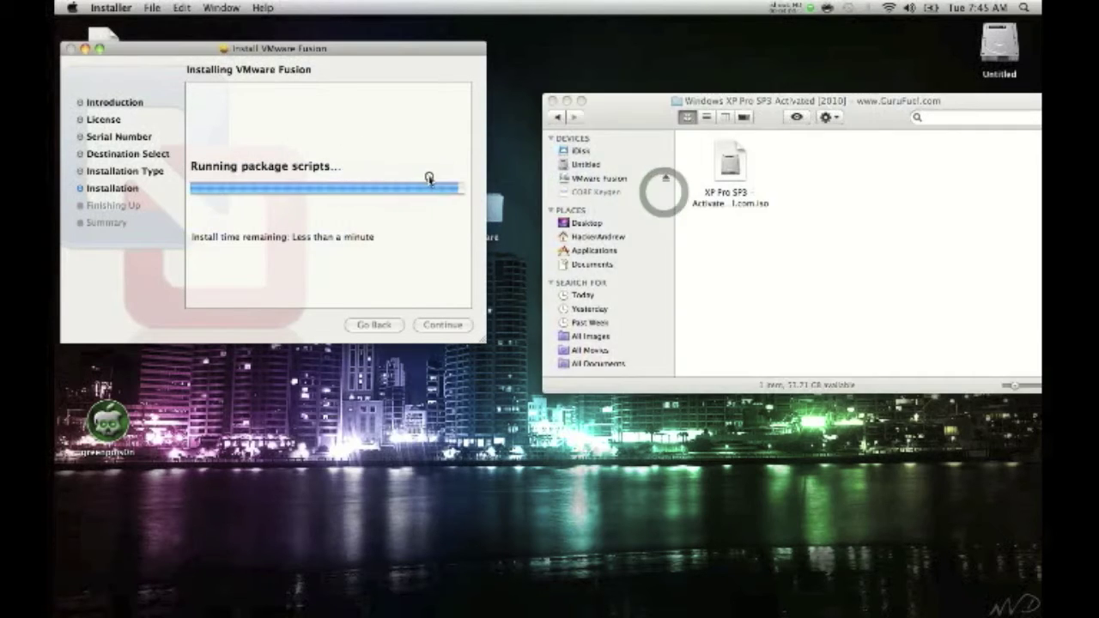
pyautogui.click(698, 237)
pyautogui.moveTo(636, 103); pyautogui.dragTo(670, 539)
pyautogui.click(933, 300)
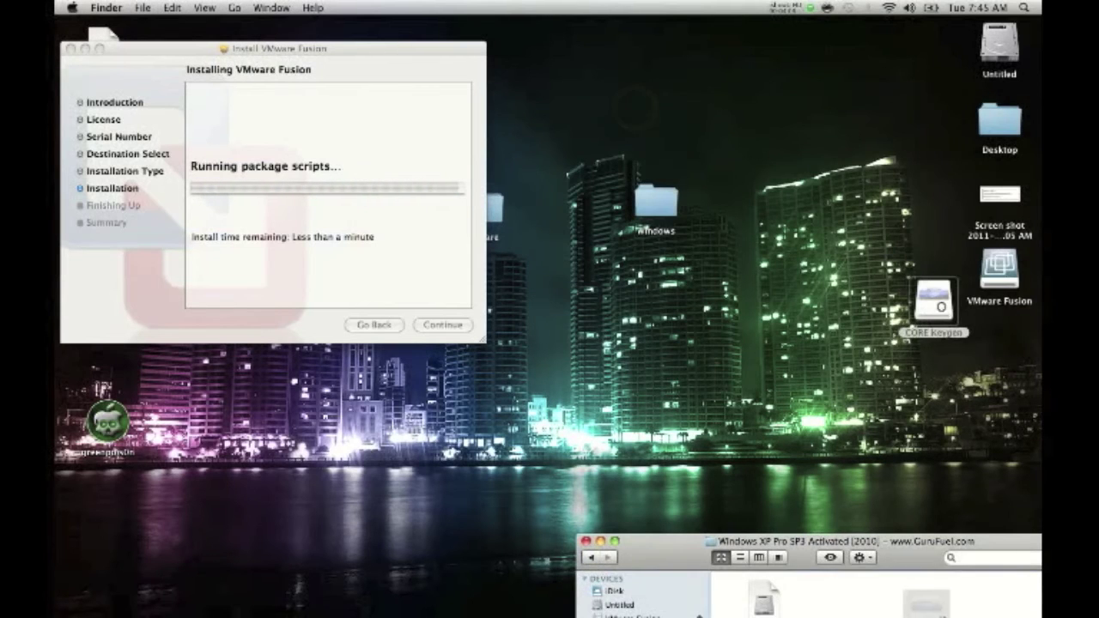
pyautogui.click(879, 367)
pyautogui.click(441, 235)
pyautogui.moveTo(677, 541); pyautogui.dragTo(602, 65)
pyautogui.click(384, 153)
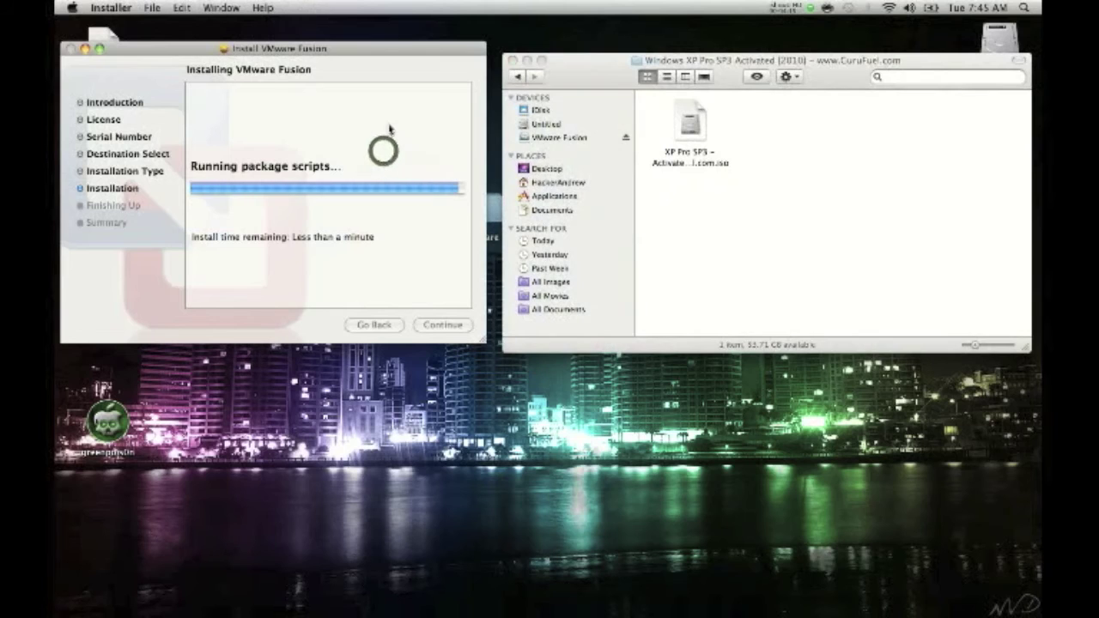
# Wait for 'The installation was successful', close the installer, and move Finder down-right
pyautogui.press('XF86AudioRaiseVolume')
pyautogui.moveTo(296, 615)
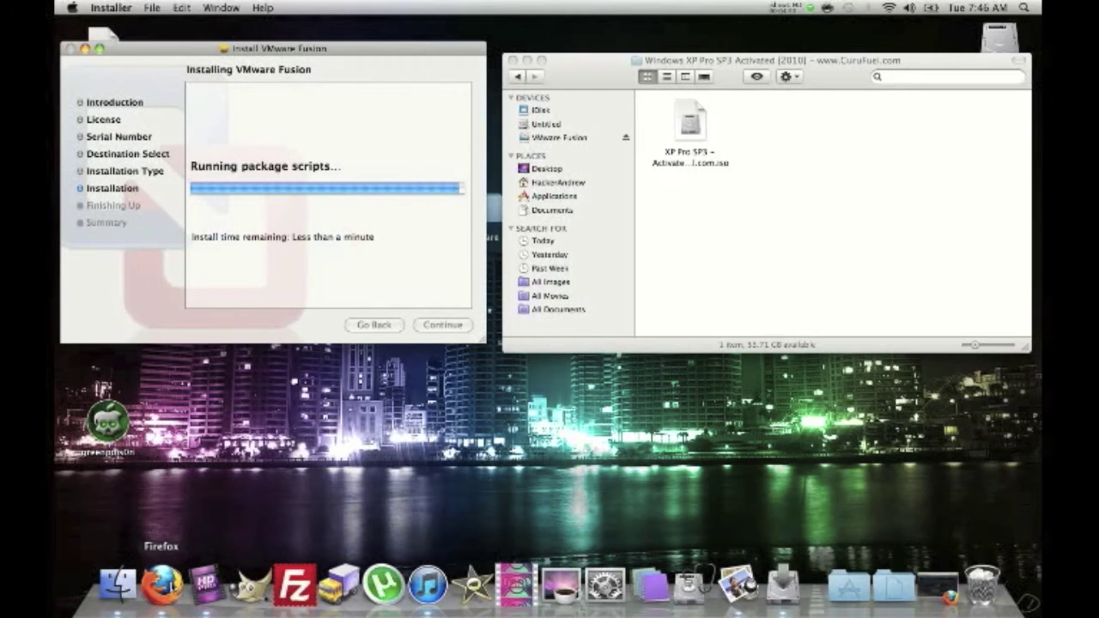
pyautogui.click(380, 305)
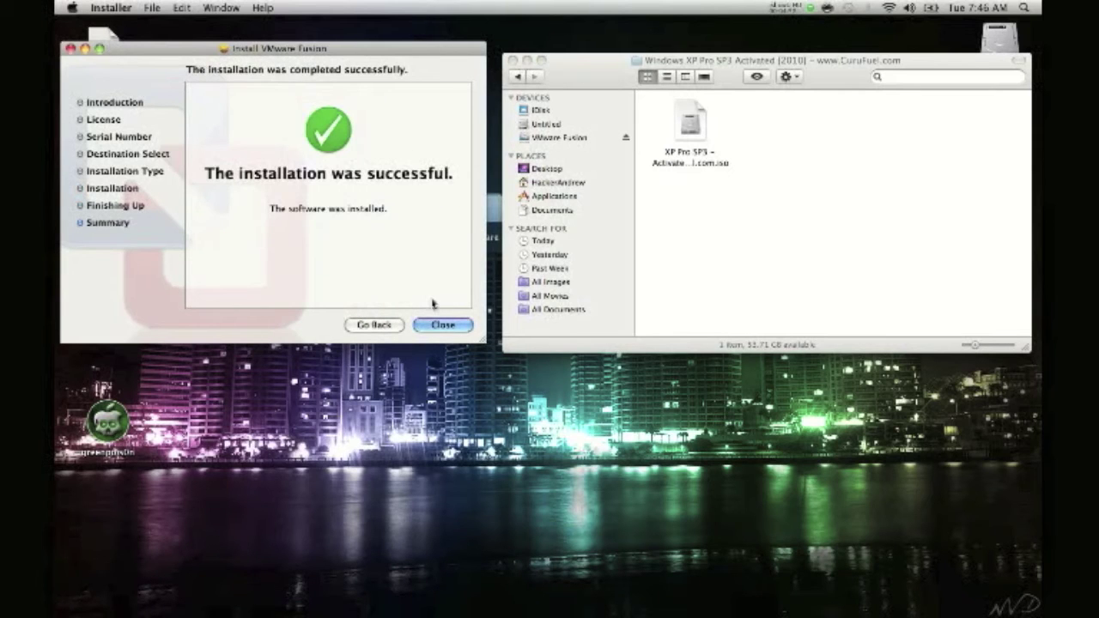
pyautogui.click(416, 325)
pyautogui.moveTo(589, 67); pyautogui.dragTo(760, 99)
pyautogui.moveTo(523, 613)
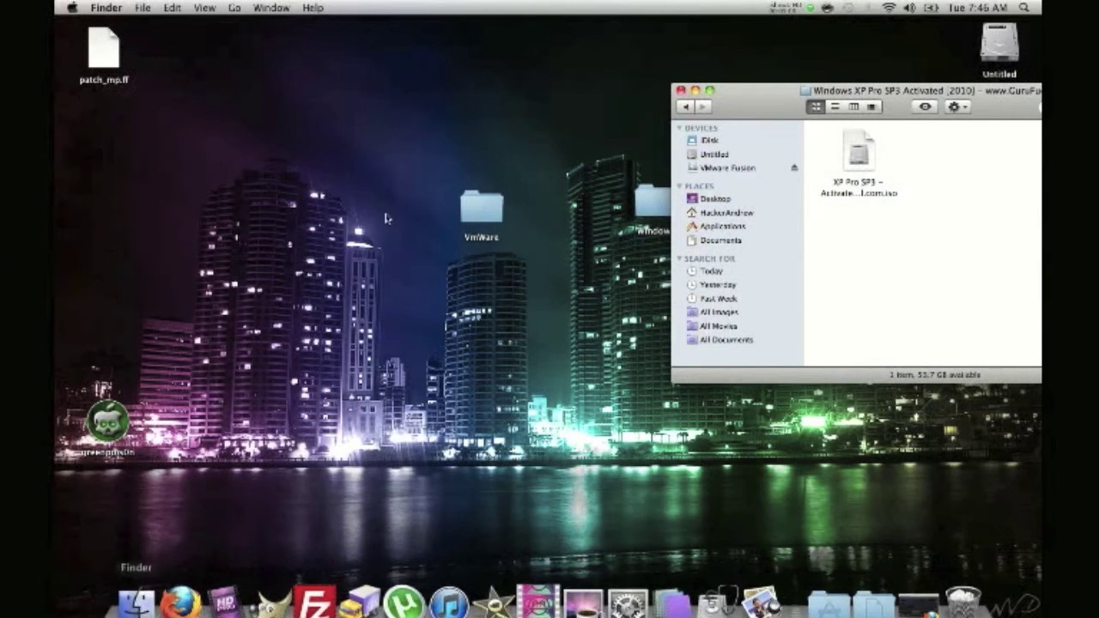
# Add VMware Fusion from the Applications folder to the Dock
pyautogui.click(143, 8)
pyautogui.click(157, 24)
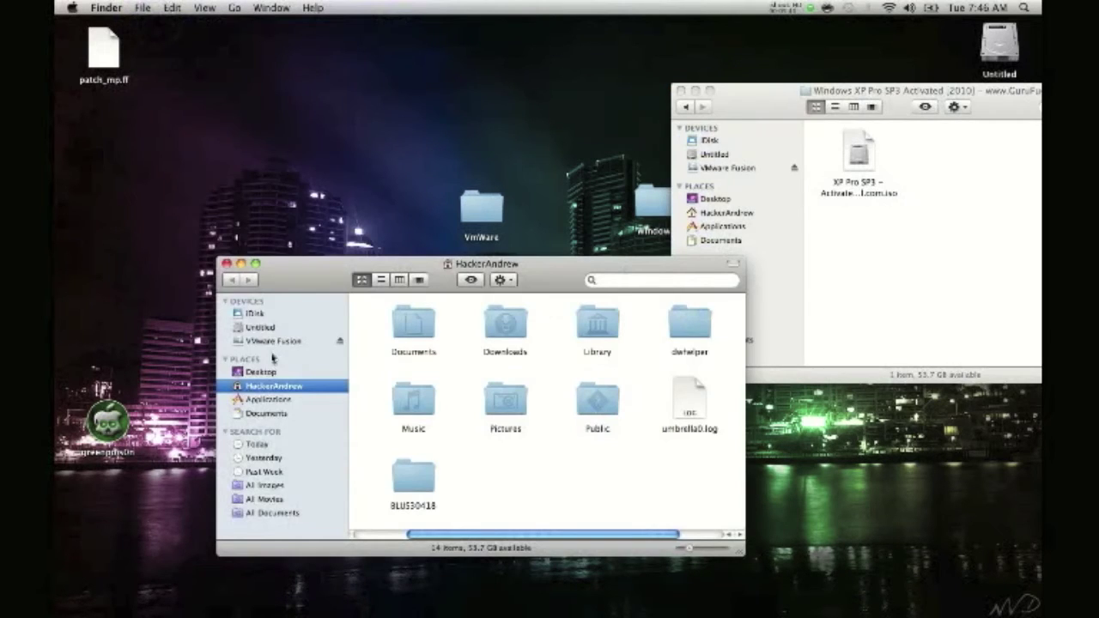
pyautogui.click(275, 400)
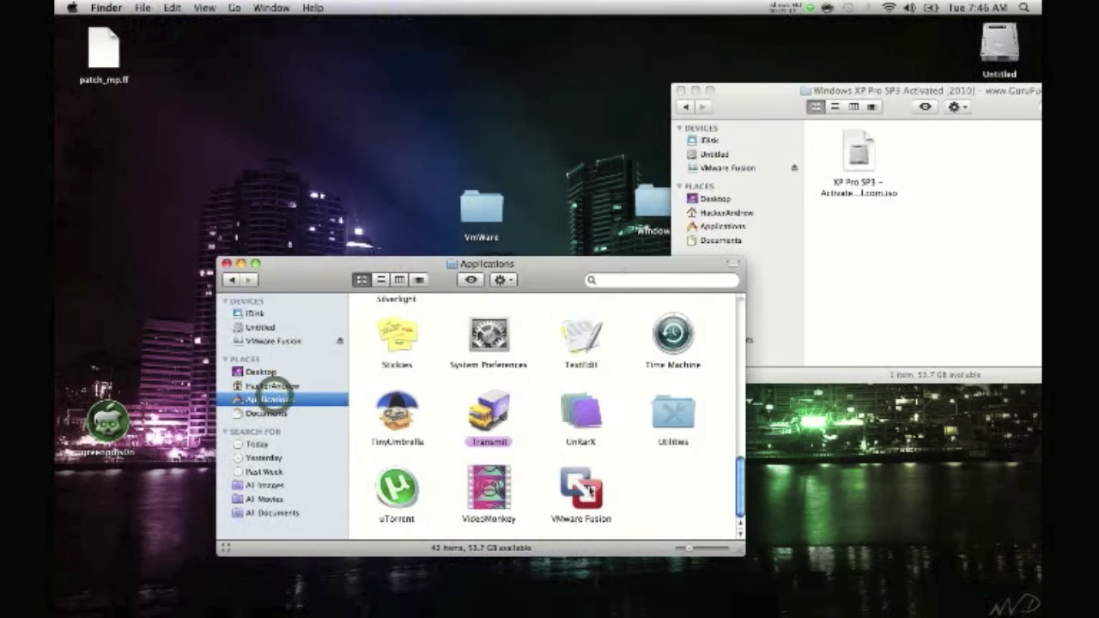
pyautogui.moveTo(581, 490); pyautogui.dragTo(343, 592)
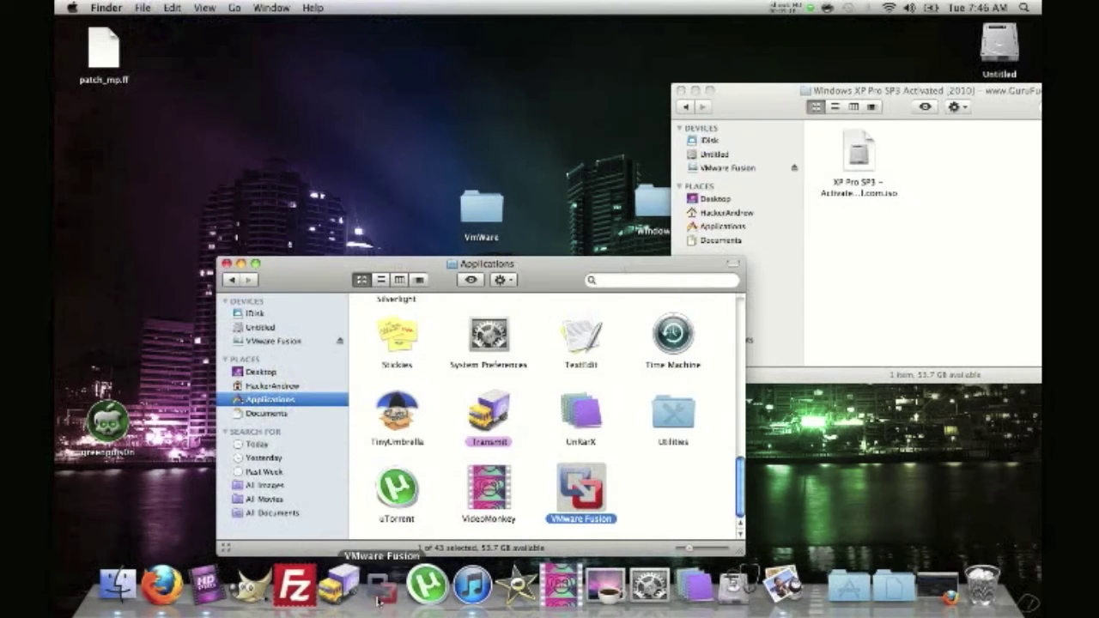
pyautogui.click(226, 263)
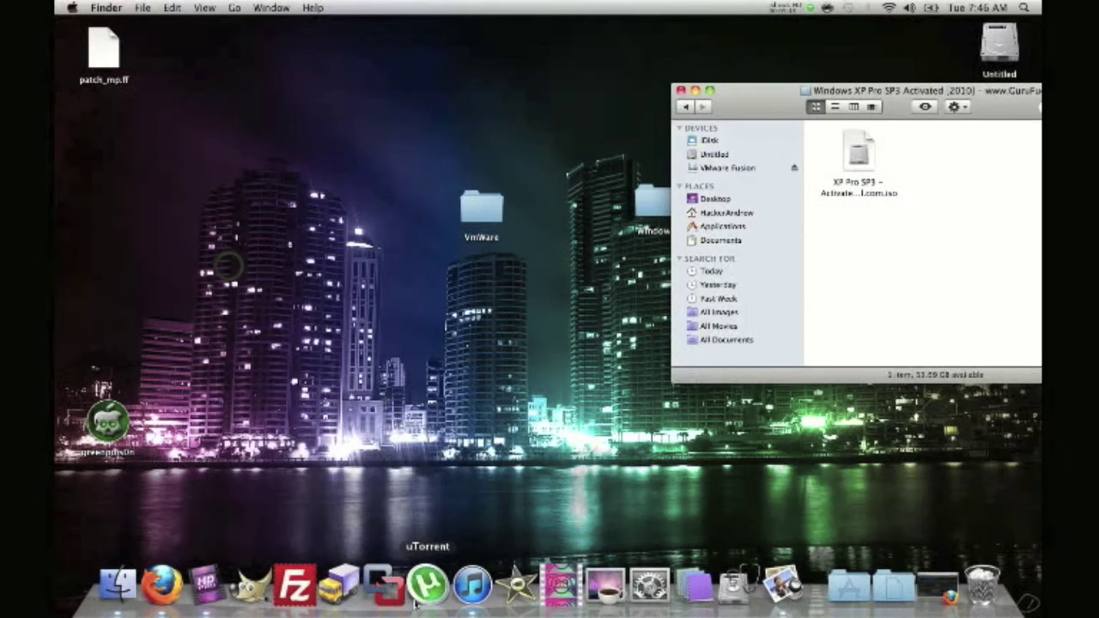
# Launch VMware Fusion, postpone registration, skip the update, and choose to install Windows
pyautogui.click(402, 596)
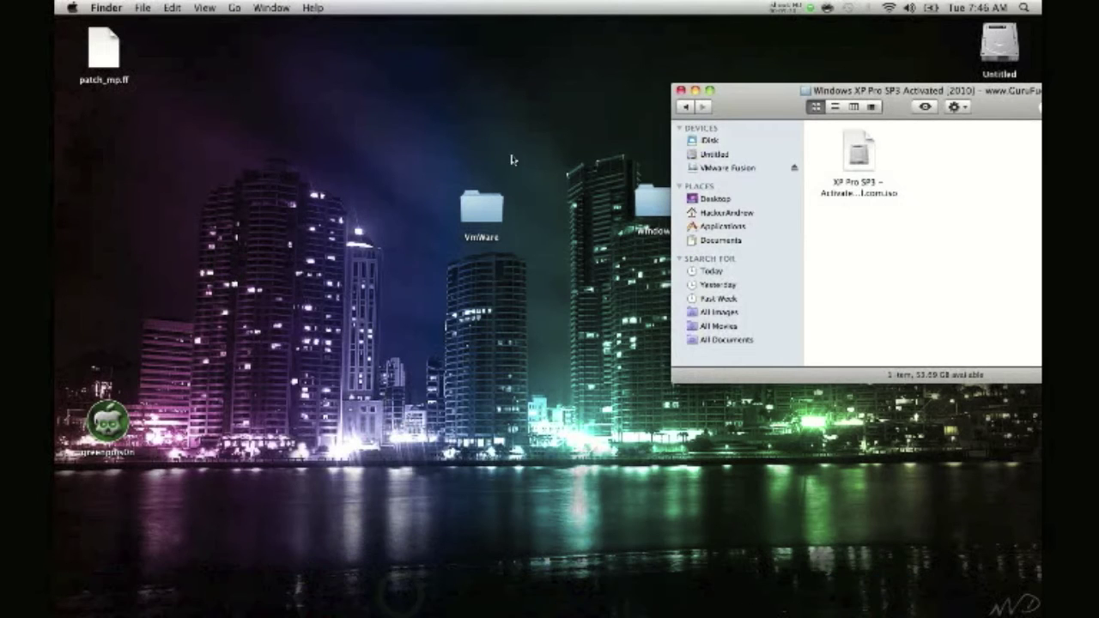
pyautogui.moveTo(725, 103); pyautogui.dragTo(738, 104)
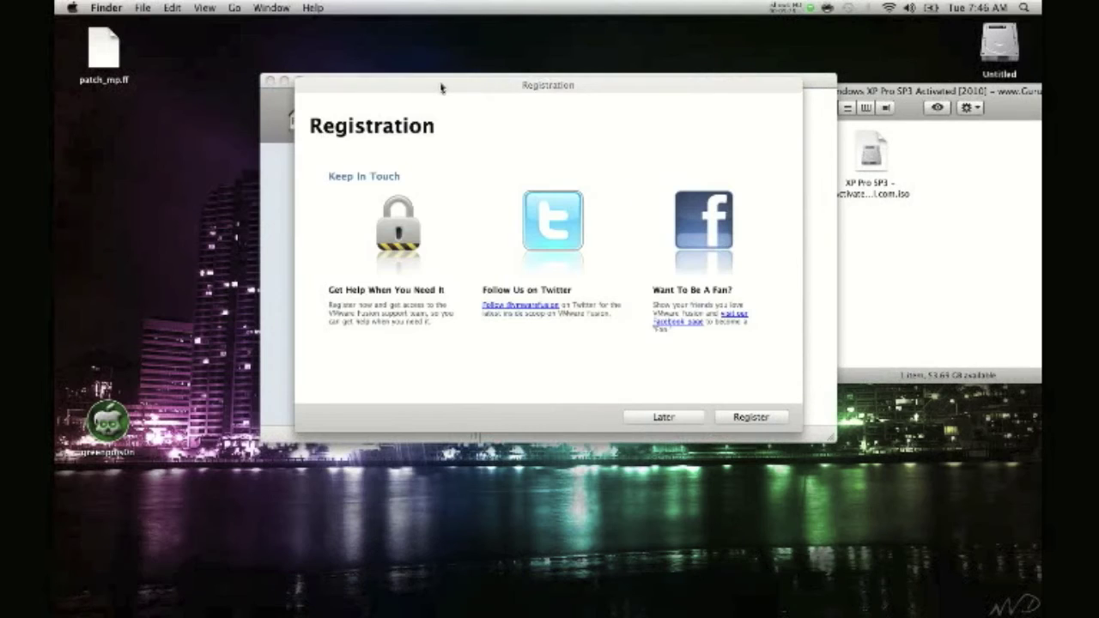
pyautogui.click(564, 397)
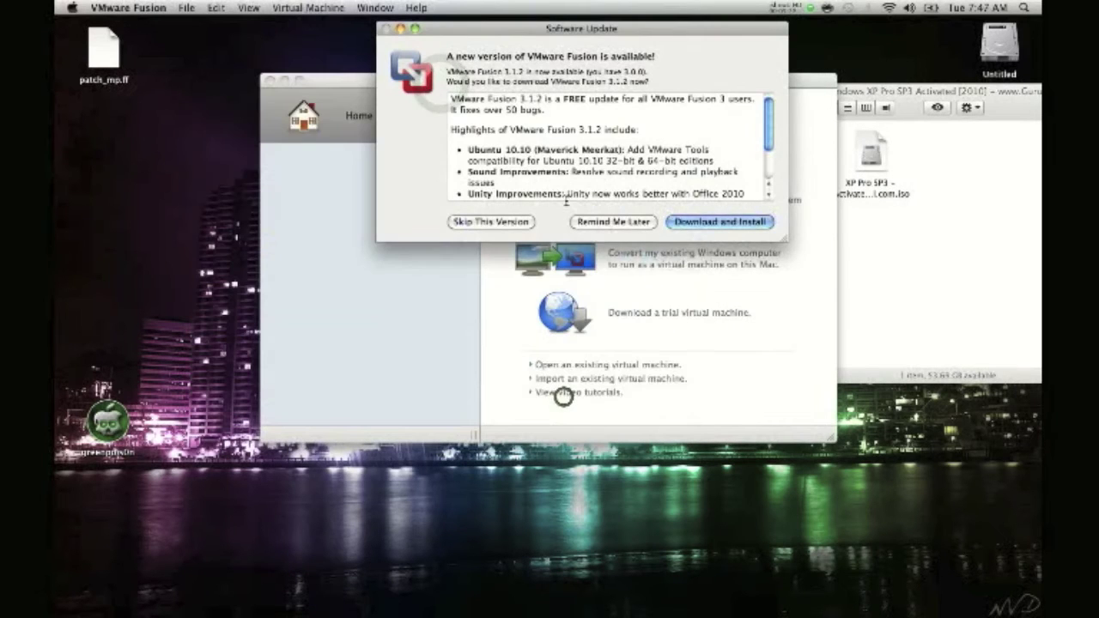
pyautogui.click(486, 225)
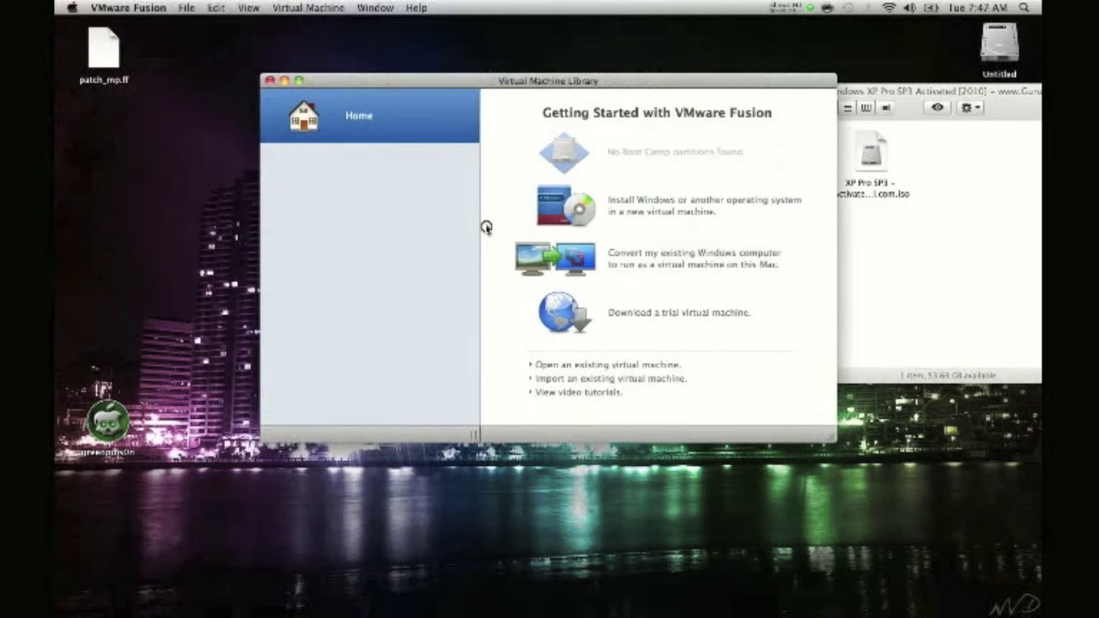
pyautogui.moveTo(427, 80); pyautogui.dragTo(243, 63)
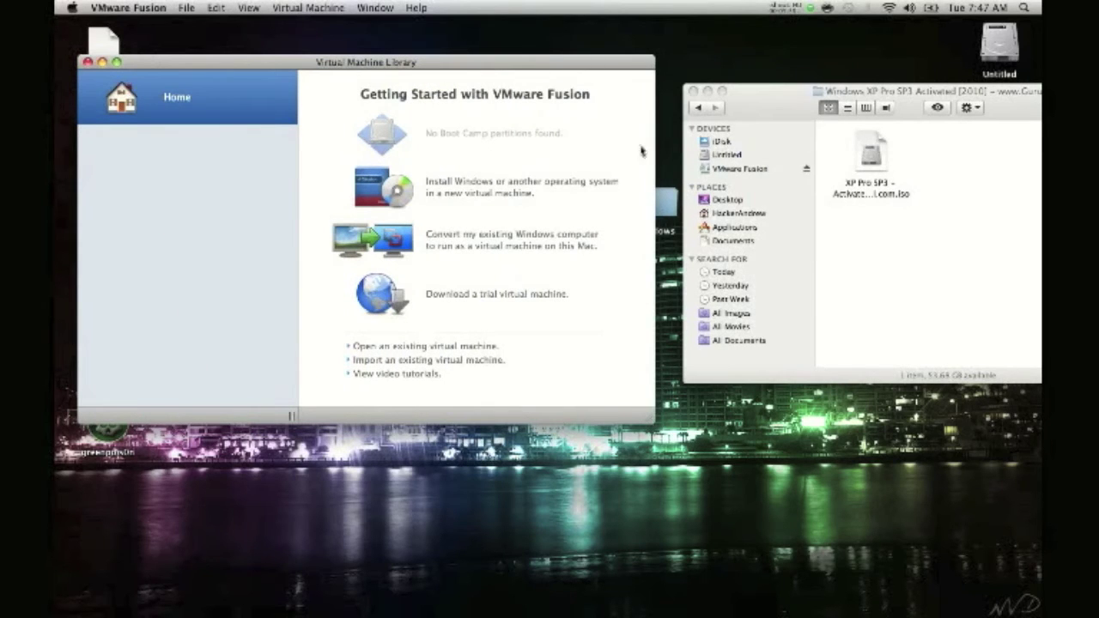
pyautogui.click(430, 197)
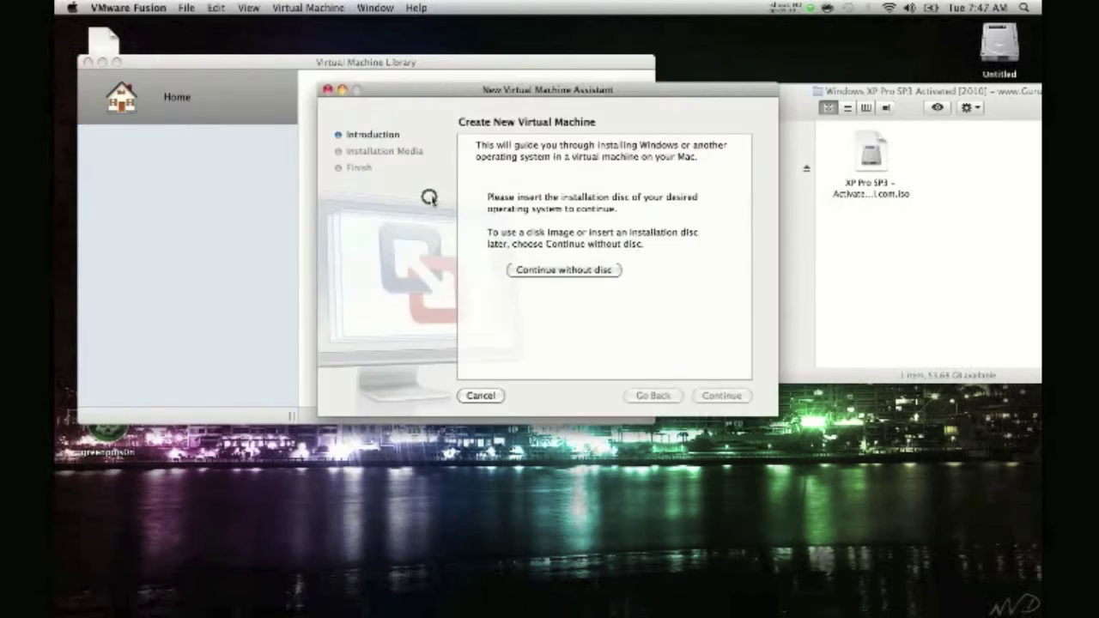
# Choose the Windows XP Pro SP3 ISO in Desktop > Windows as the installation disc image
pyautogui.click(542, 271)
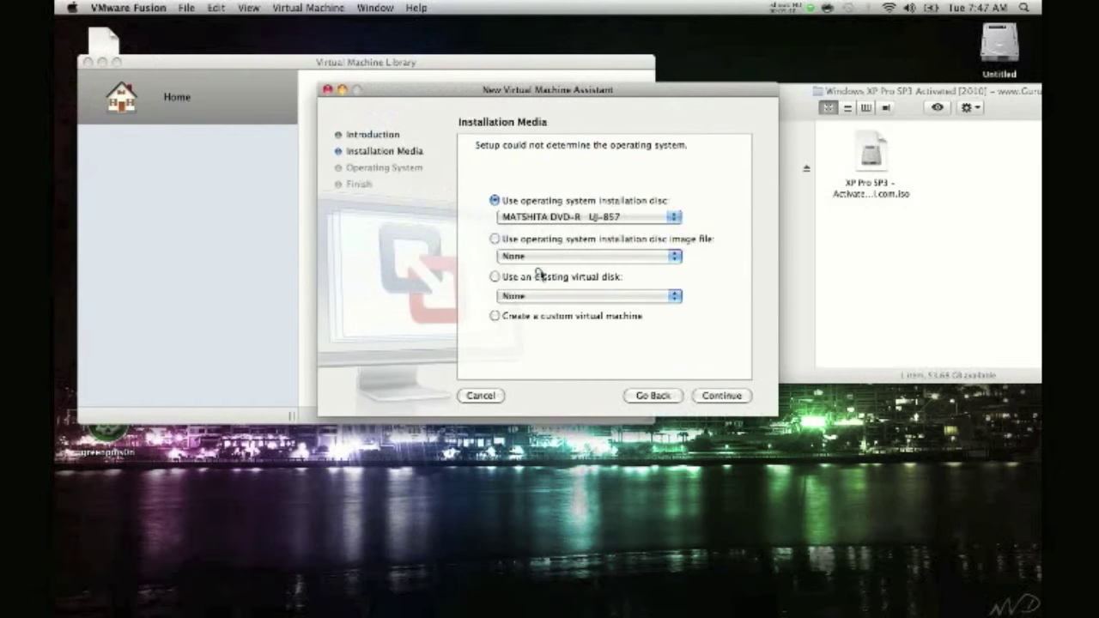
pyautogui.click(494, 239)
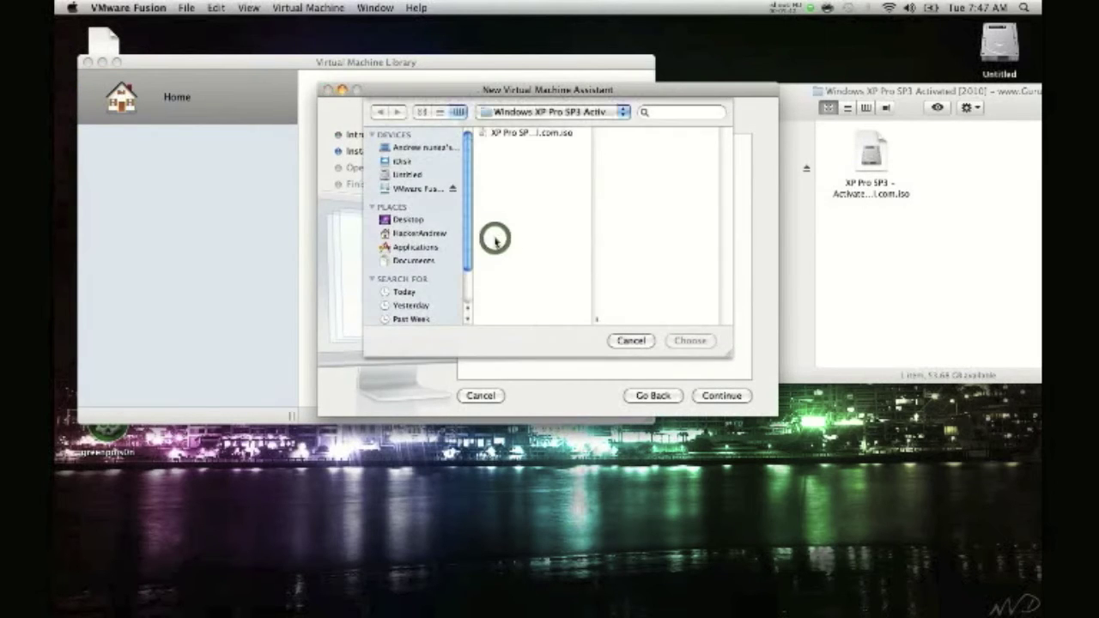
pyautogui.click(415, 221)
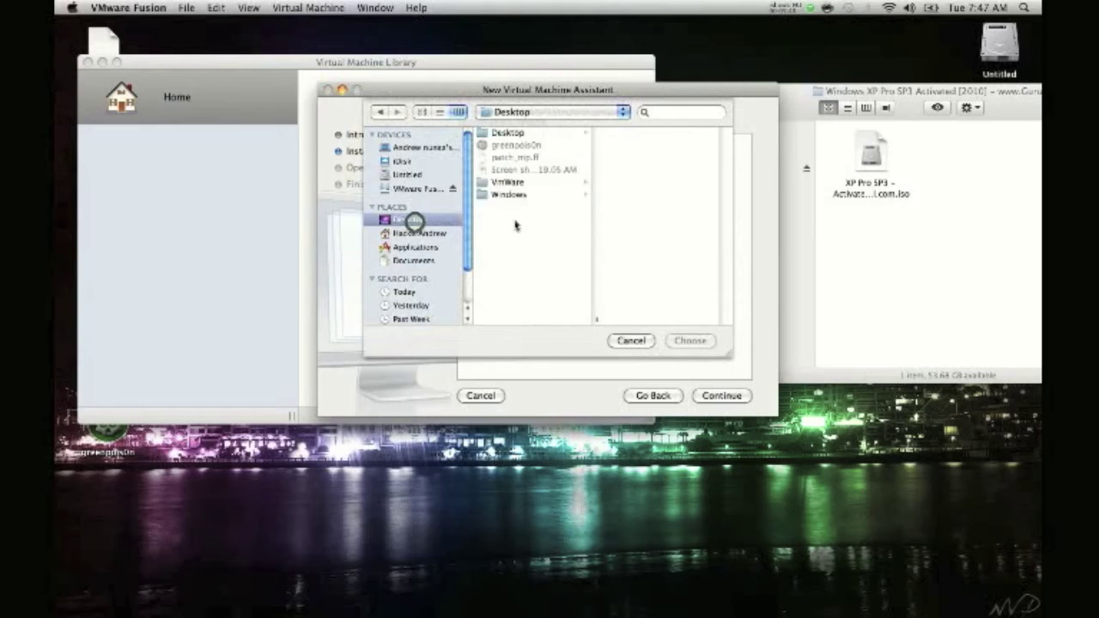
pyautogui.click(509, 194)
pyautogui.click(606, 134)
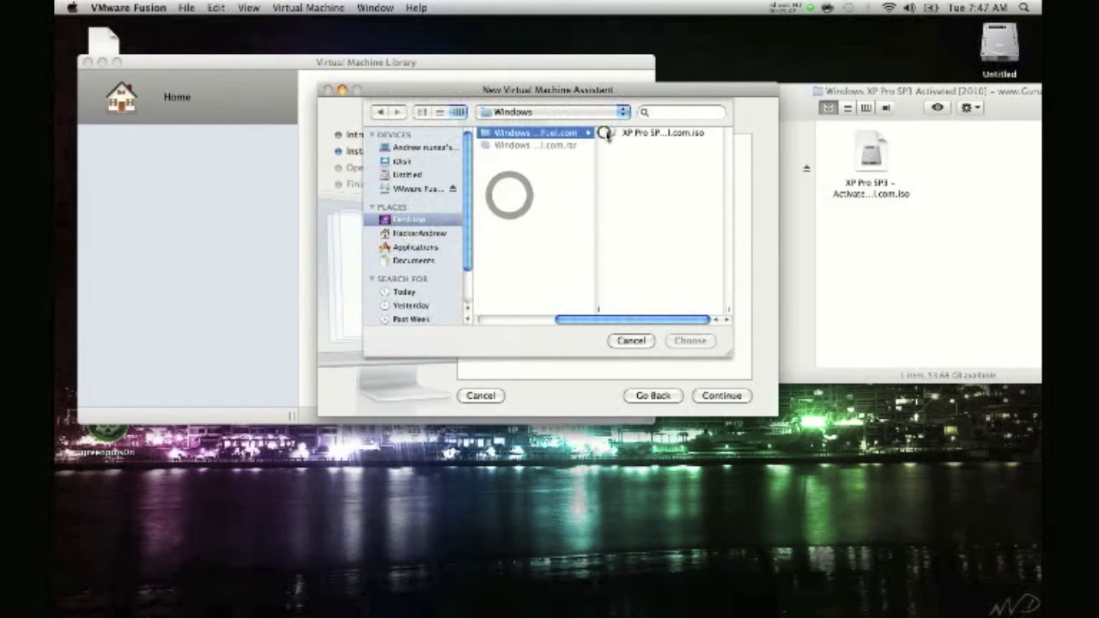
pyautogui.click(638, 134)
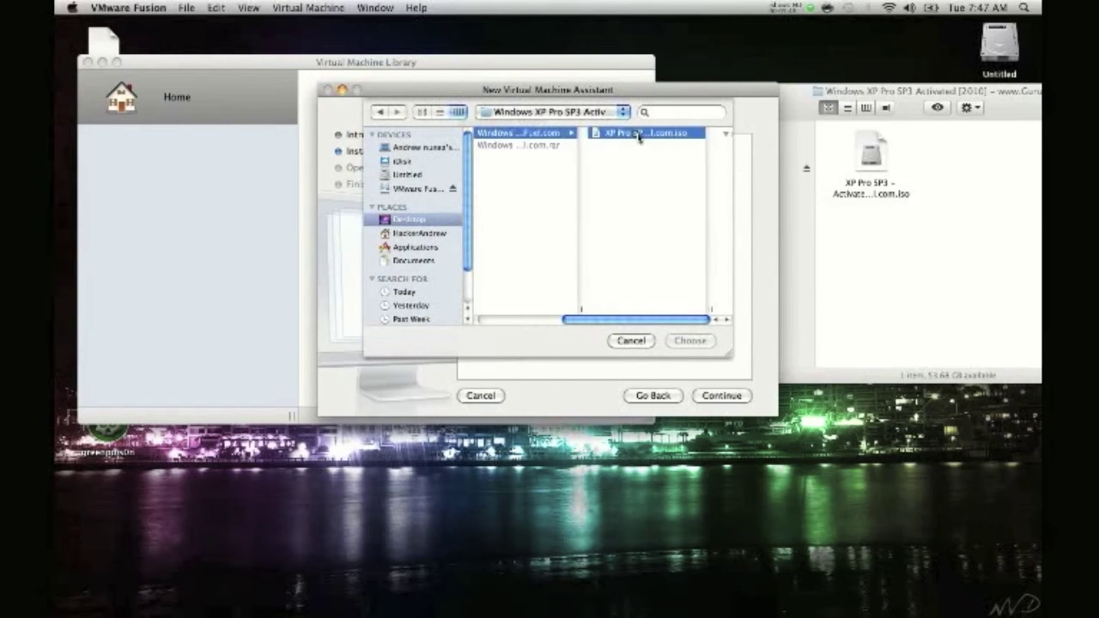
pyautogui.click(697, 342)
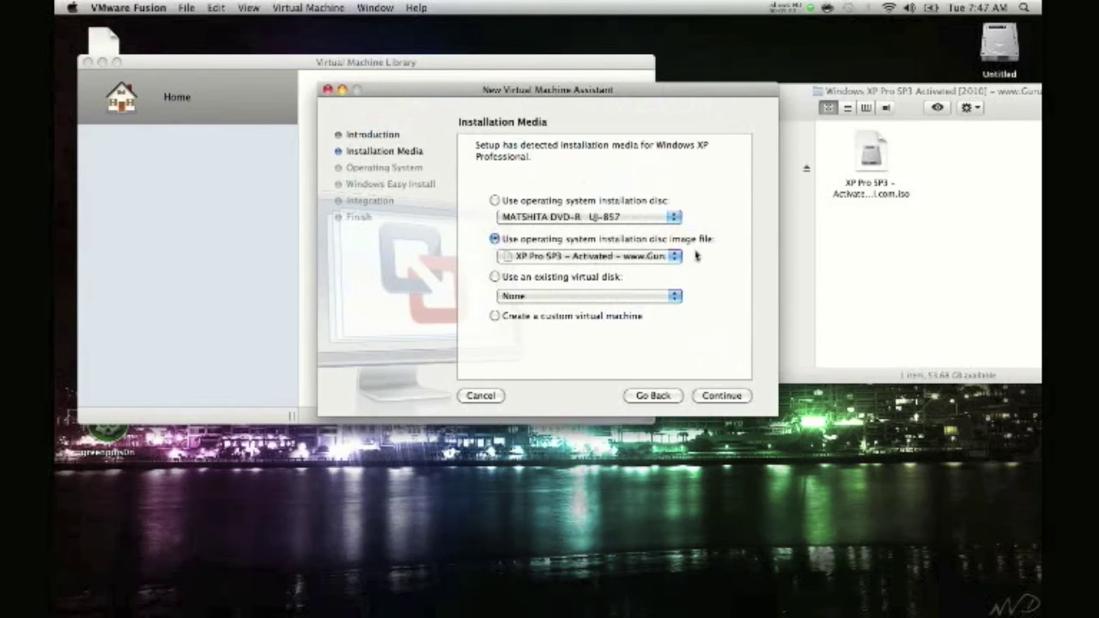
# Accept Windows XP Professional, visit the Easy Install password and product key fields, then switch to Firefox
pyautogui.click(711, 402)
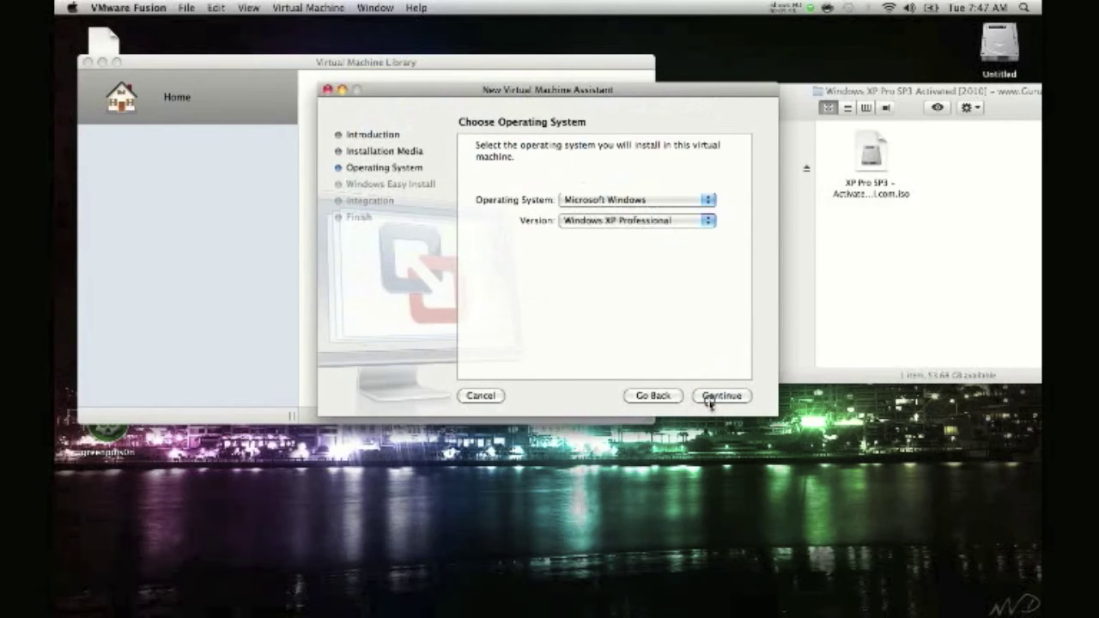
pyautogui.click(711, 402)
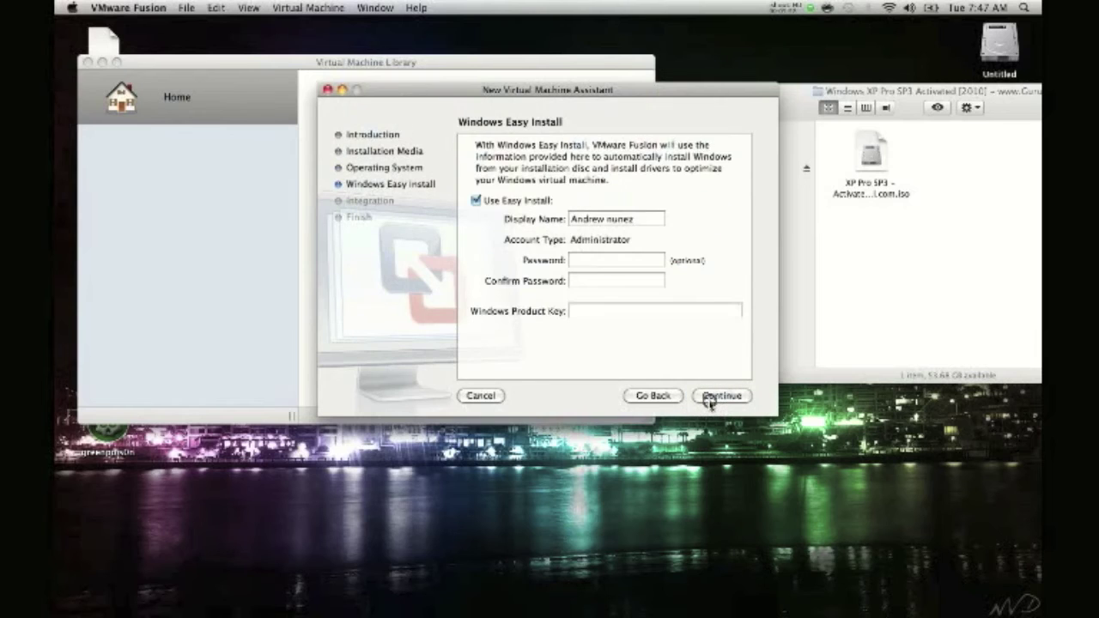
pyautogui.click(583, 262)
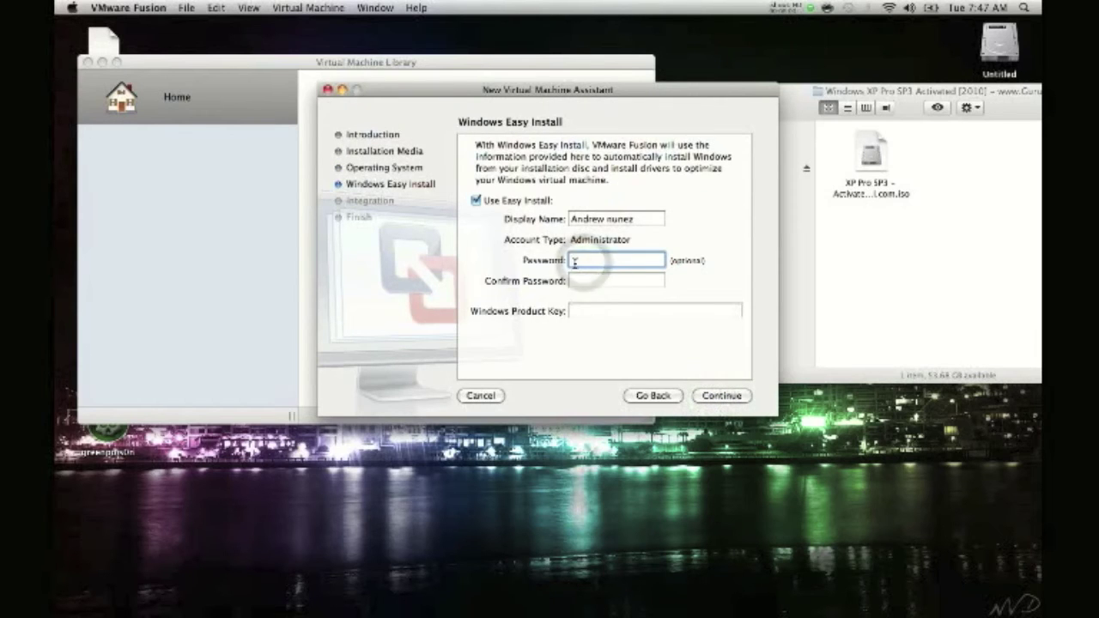
pyautogui.click(609, 283)
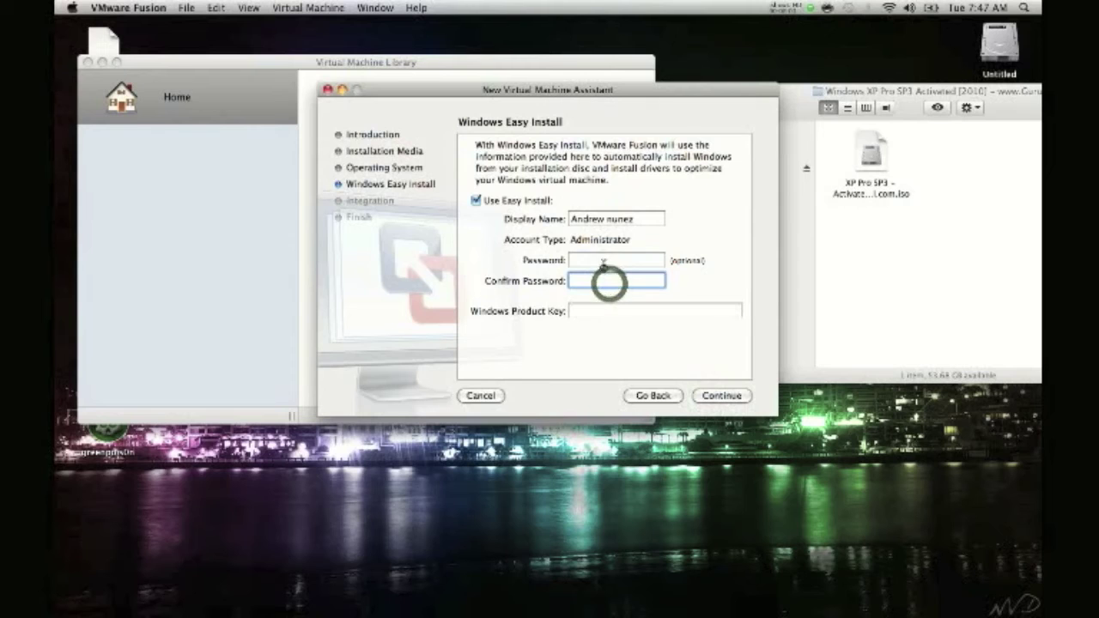
pyautogui.click(601, 262)
pyautogui.click(626, 311)
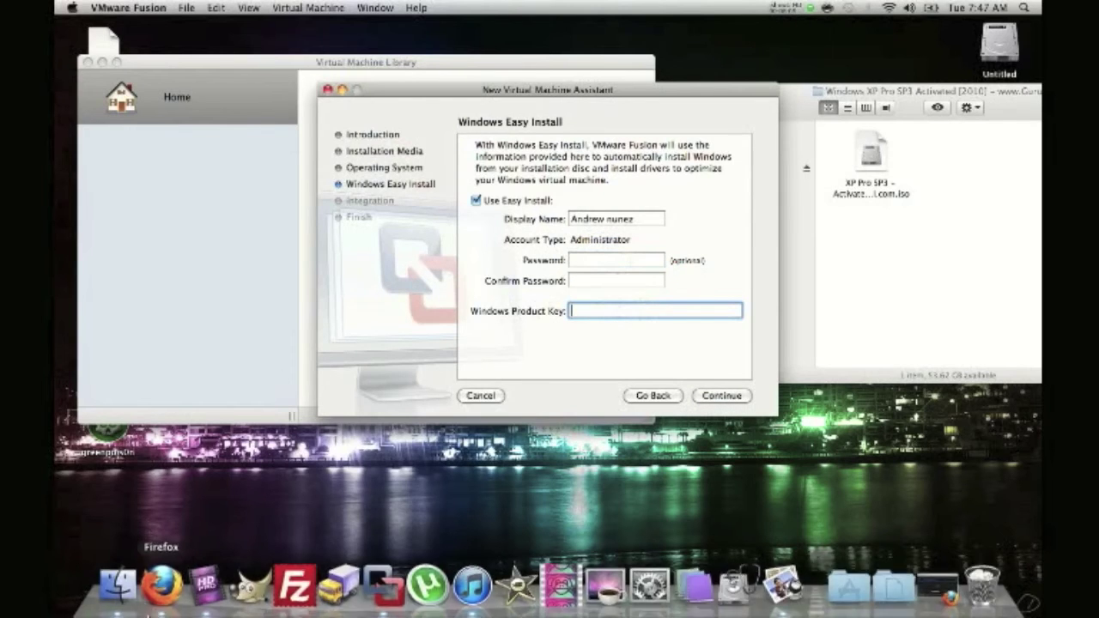
pyautogui.click(159, 593)
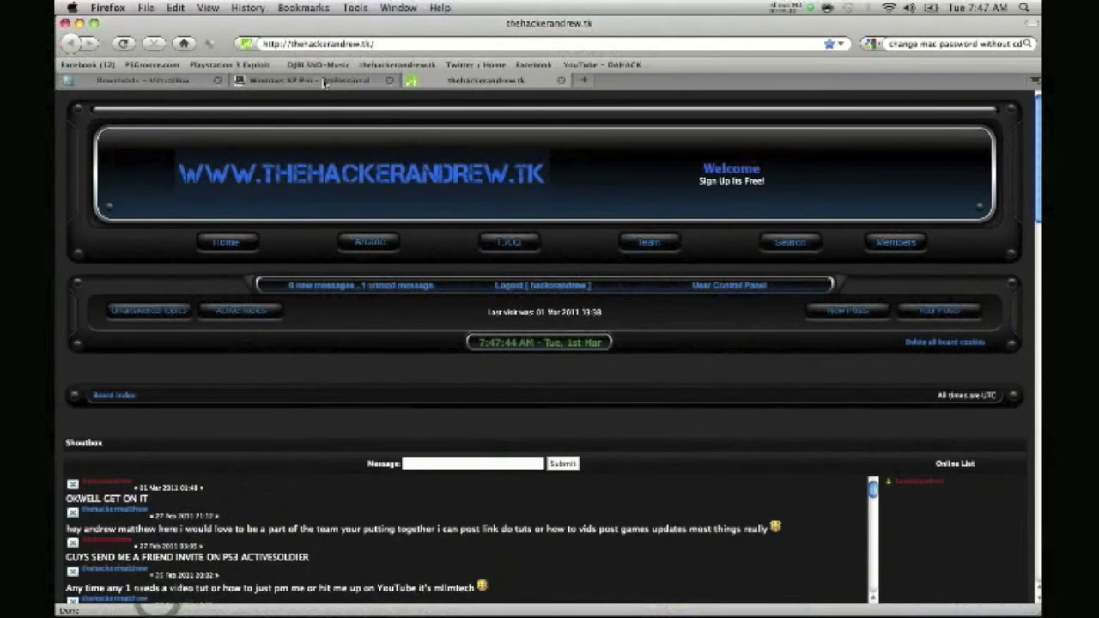
# Copy a Windows product key from the XP torrent page comments
pyautogui.click(318, 80)
pyautogui.rightClick(397, 202)
pyautogui.click(412, 208)
pyautogui.moveTo(322, 201); pyautogui.dragTo(310, 201)
pyautogui.rightClick(326, 209)
pyautogui.click(336, 213)
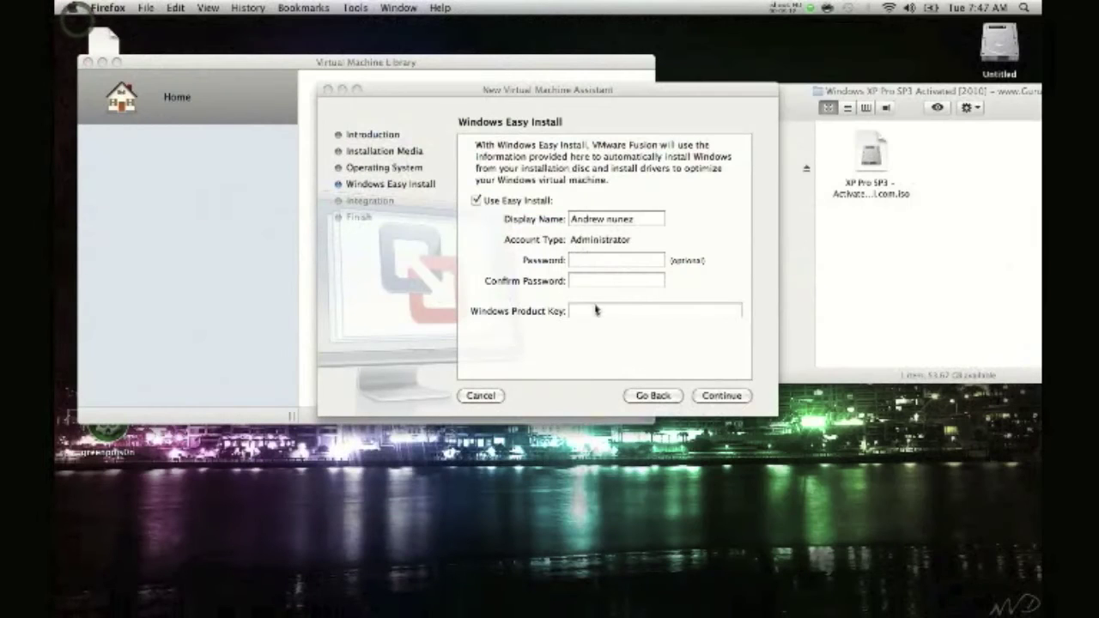
# Paste the key into Windows Product Key and continue to the Integration step
pyautogui.click(593, 310)
pyautogui.rightClick(593, 311)
pyautogui.click(620, 340)
pyautogui.click(700, 393)
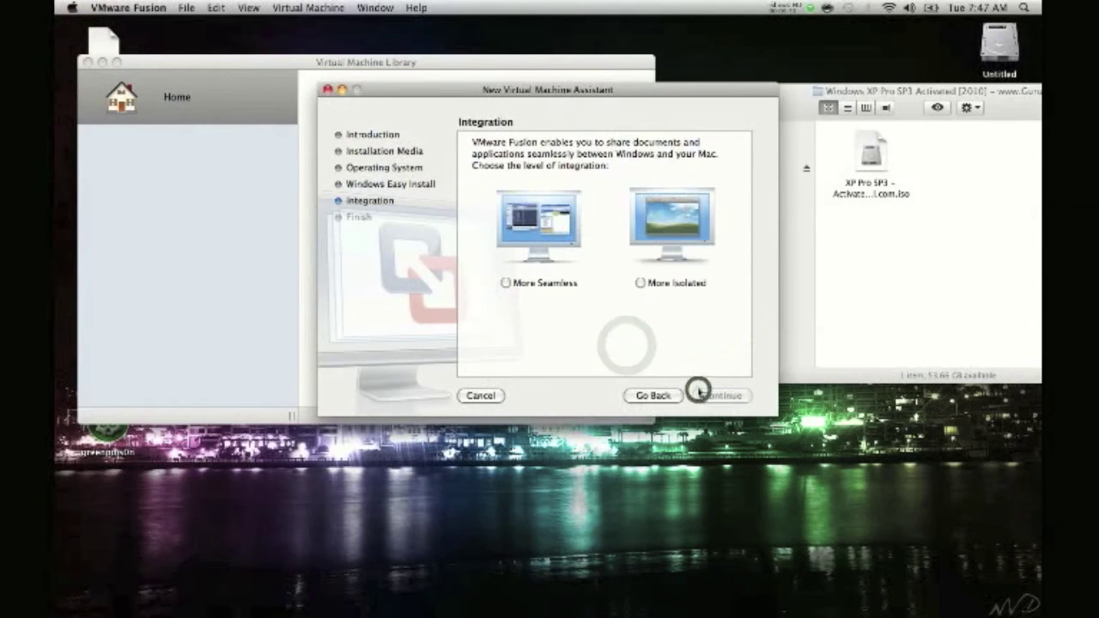
# Choose More Isolated and finish the Windows XP Professional VM setup (512 MB, 40 GB)
pyautogui.click(643, 284)
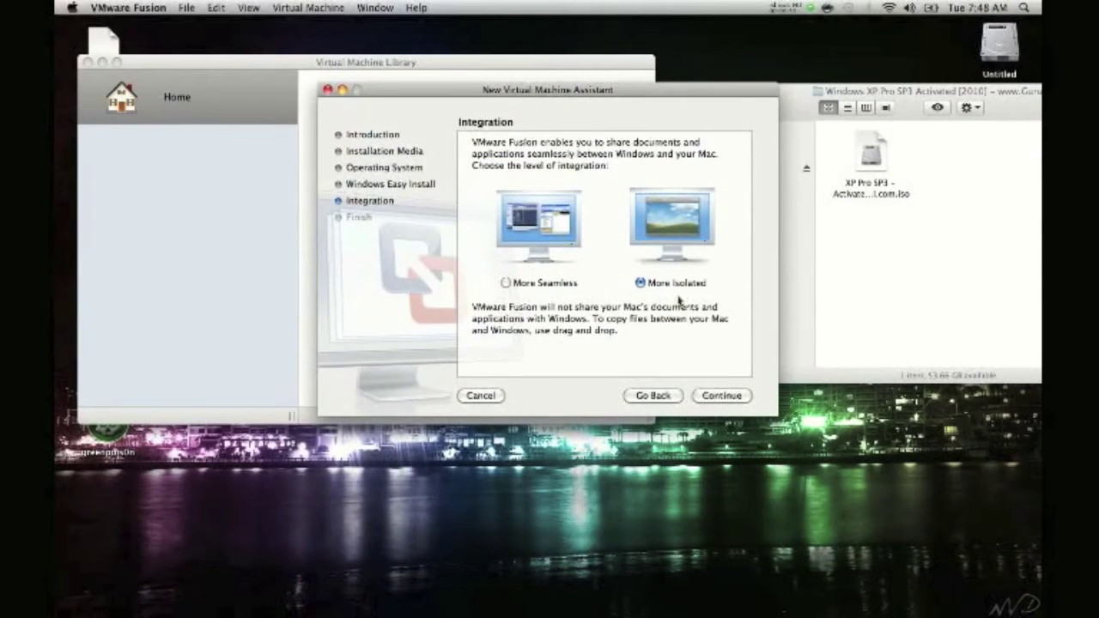
pyautogui.click(711, 398)
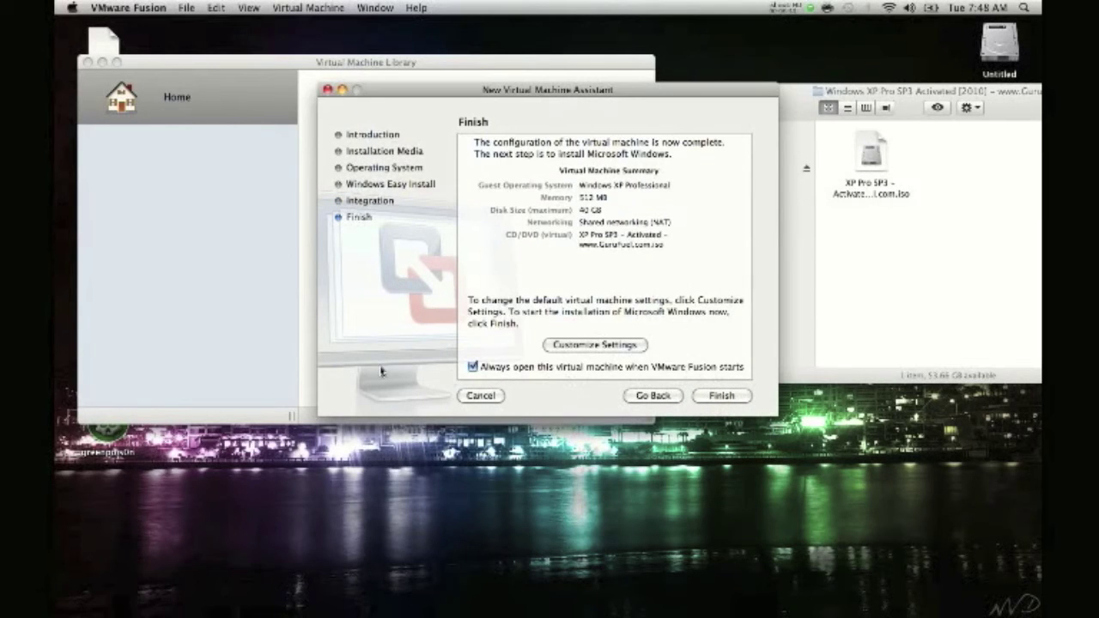
pyautogui.click(721, 396)
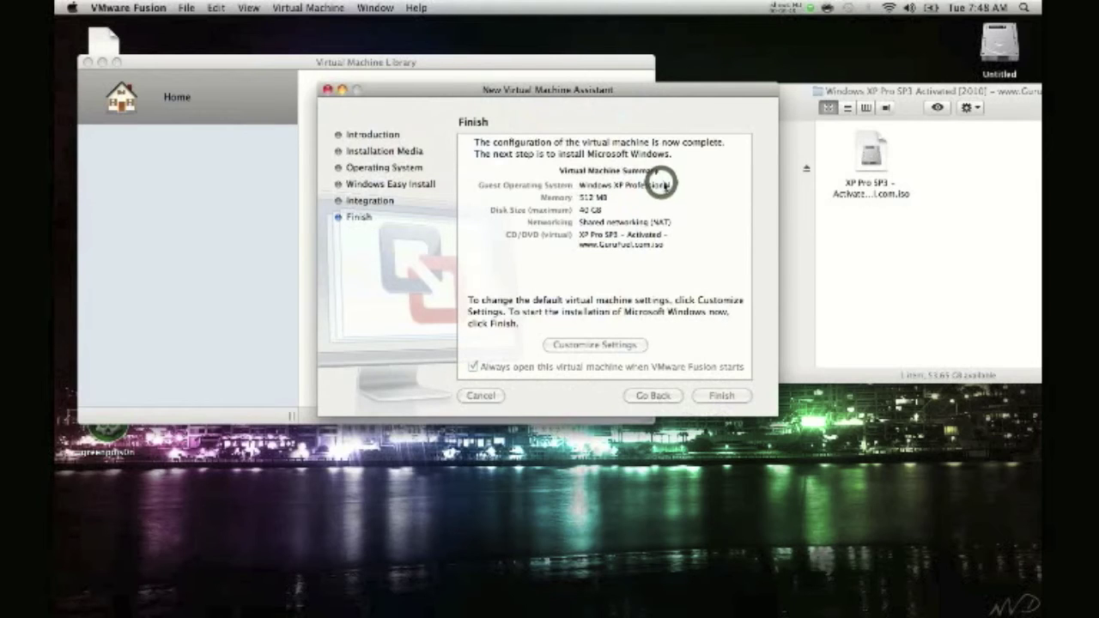
# Save the VM as 'Windows XP Professional', then load megaupload.com in Firefox
pyautogui.press('Return')
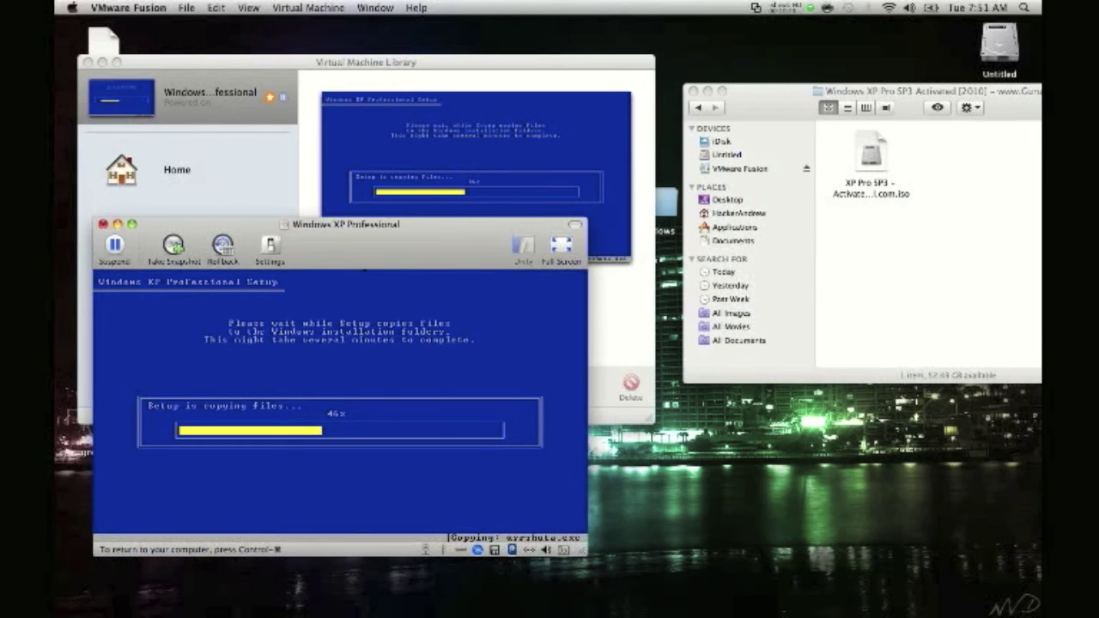
pyautogui.moveTo(416, 254)
pyautogui.mouseDown()
pyautogui.moveTo(420, 303)
pyautogui.moveTo(418, 274)
pyautogui.mouseUp()
pyautogui.press('super+alt+h')
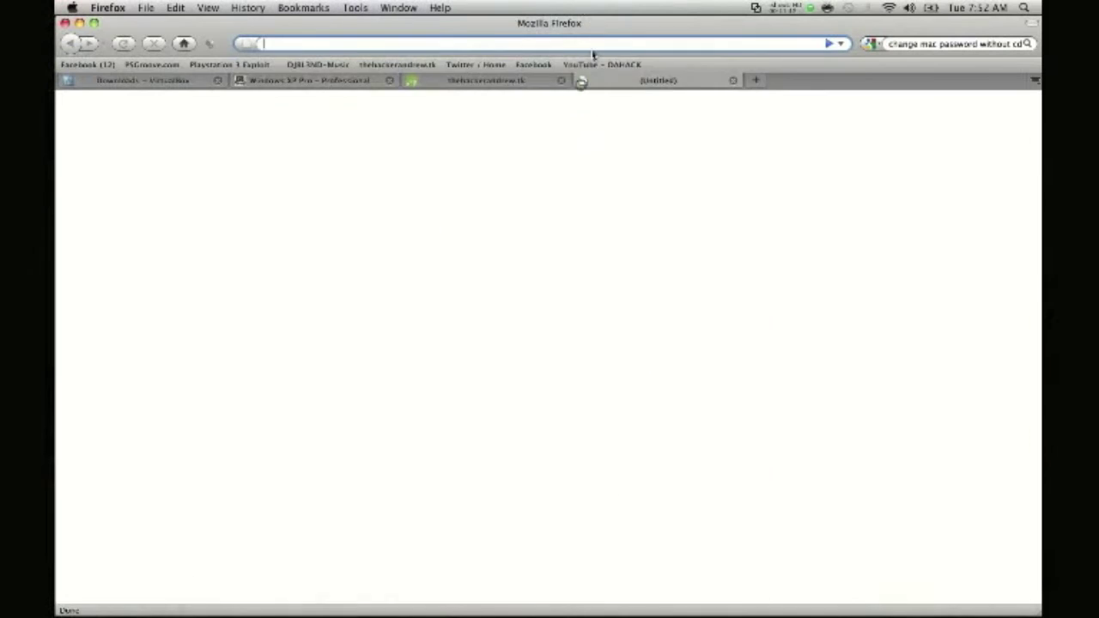
pyautogui.write('megaupload.com')
pyautogui.press('Return')
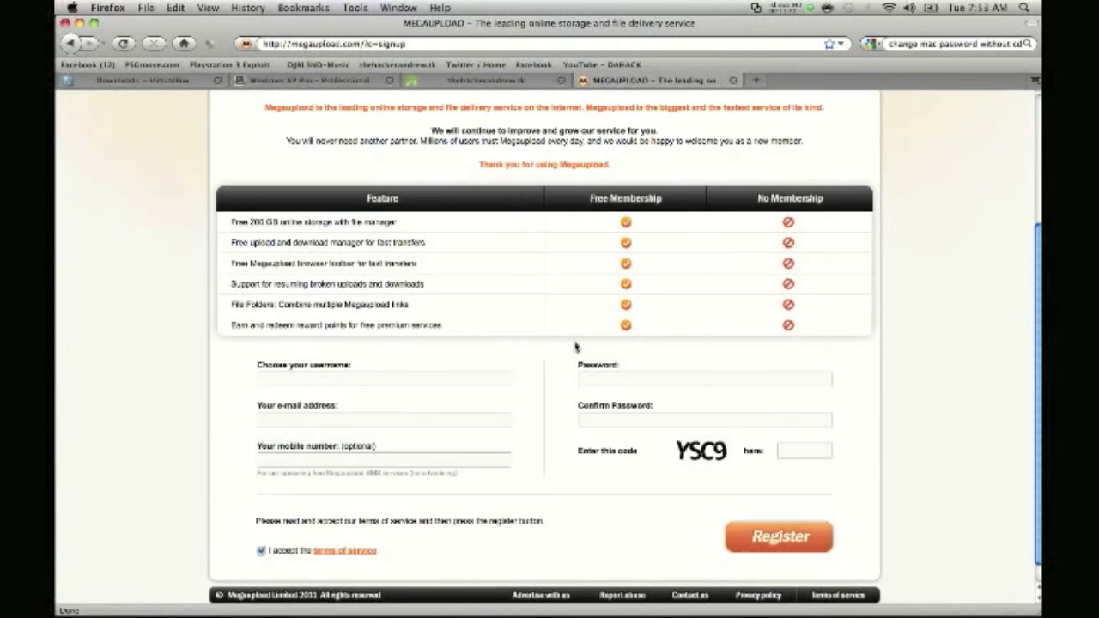
# Search the web for 'fileserve' and open the FileServe site
pyautogui.click(326, 378)
pyautogui.write('hackerandrew')
pyautogui.click(934, 43)
pyautogui.write('fileserve')
pyautogui.press('Return')
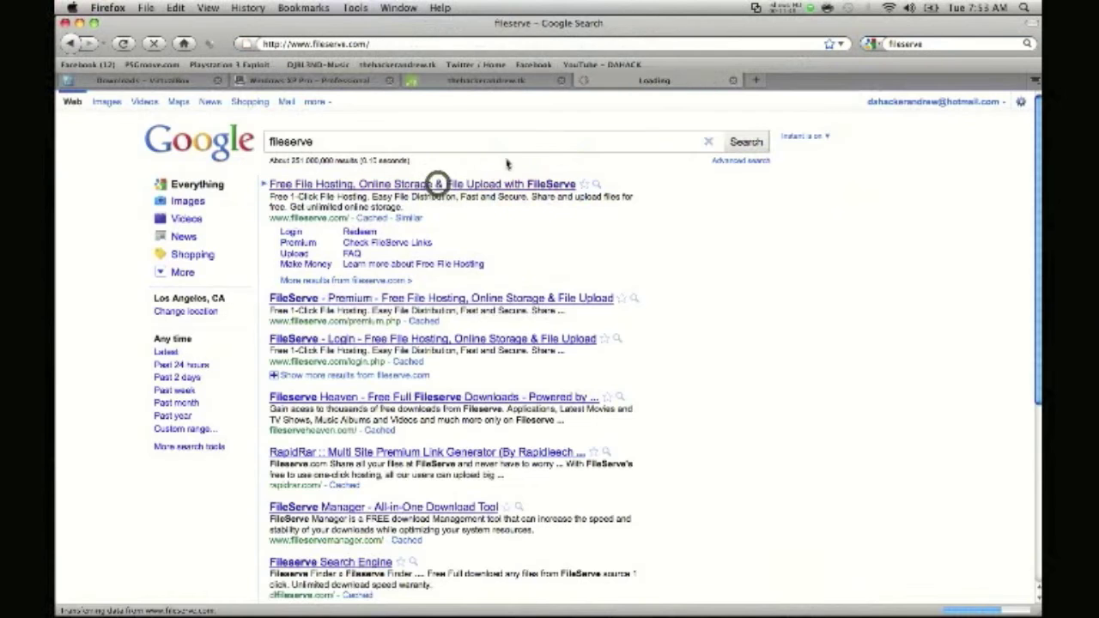
pyautogui.click(437, 179)
# Fill FileServe's sign-up form with username, e-mail, password and terms agreement, and create the account
pyautogui.click(729, 137)
pyautogui.click(361, 220)
pyautogui.click(363, 232)
pyautogui.click(363, 246)
pyautogui.write('hac')
pyautogui.press('Tab')
pyautogui.write('•••••••••')
pyautogui.click(333, 424)
pyautogui.click(370, 332)
pyautogui.click(383, 452)
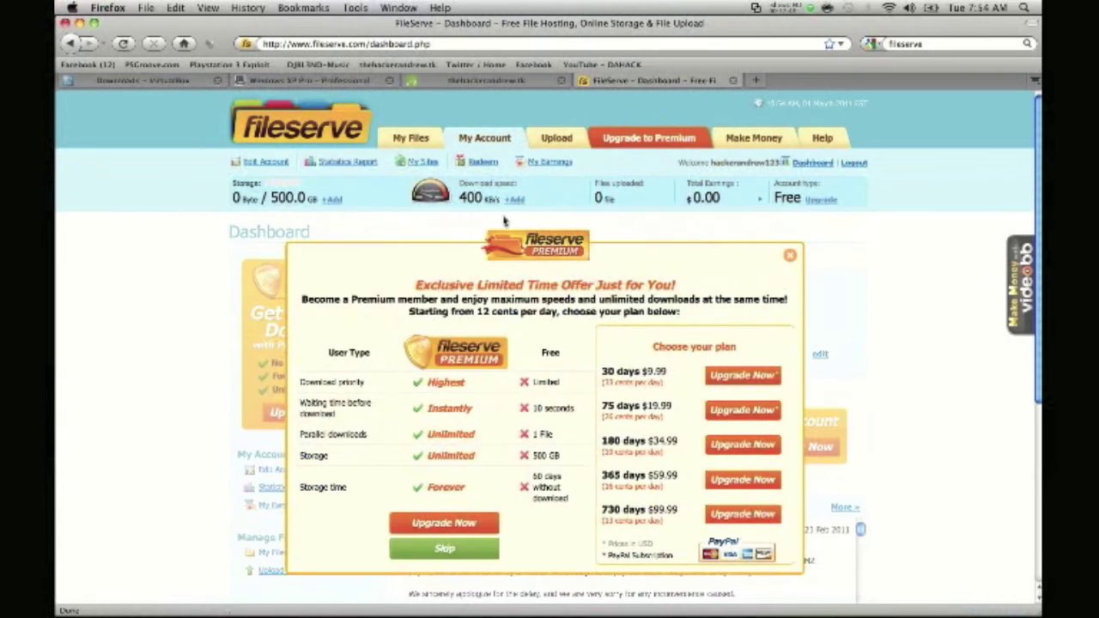
# Skip the premium offer and go to FileServe's upload page to choose a file
pyautogui.click(789, 256)
pyautogui.click(557, 138)
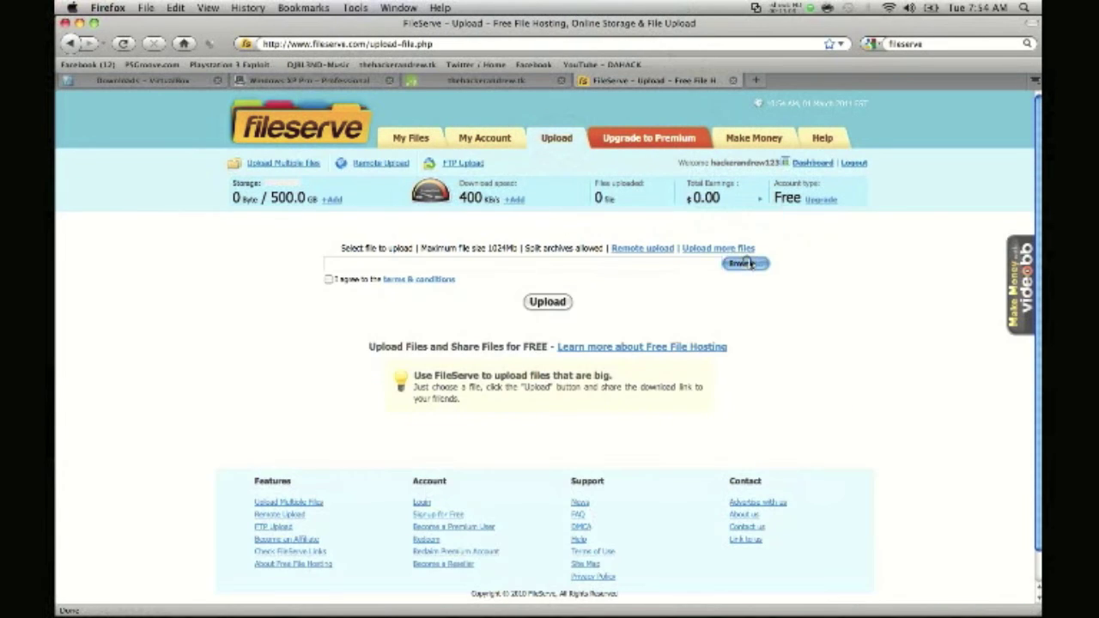
pyautogui.click(744, 263)
pyautogui.click(272, 312)
pyautogui.click(445, 112)
pyautogui.click(634, 356)
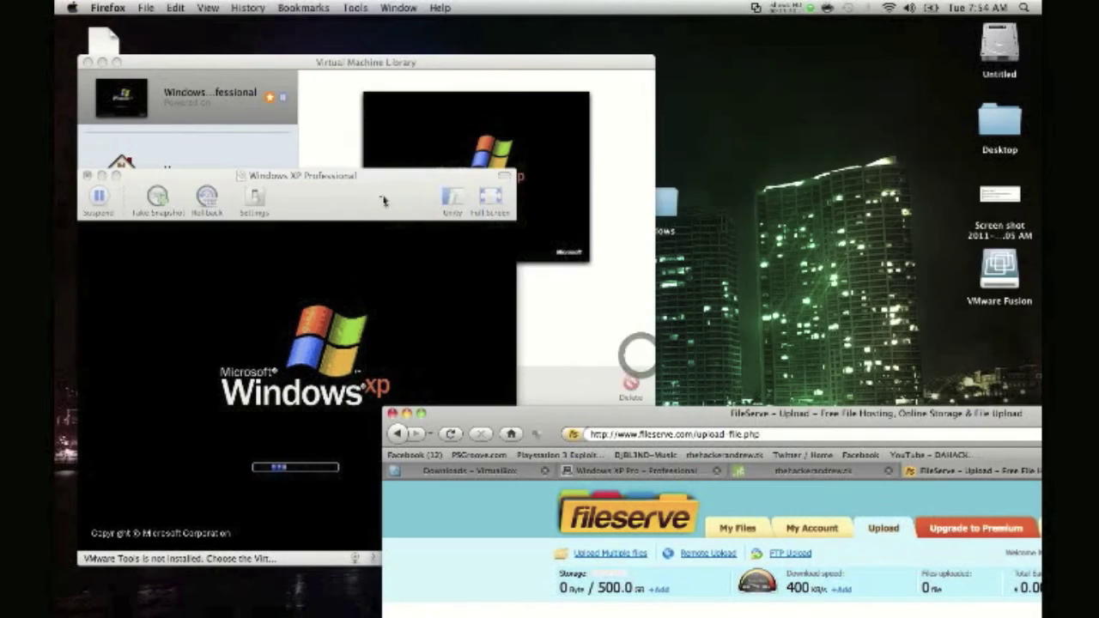
# Pick the file to upload on FileServe and agree to the upload terms
pyautogui.moveTo(641, 424); pyautogui.dragTo(446, 202)
pyautogui.click(880, 432)
pyautogui.click(533, 201)
pyautogui.click(694, 353)
pyautogui.click(462, 448)
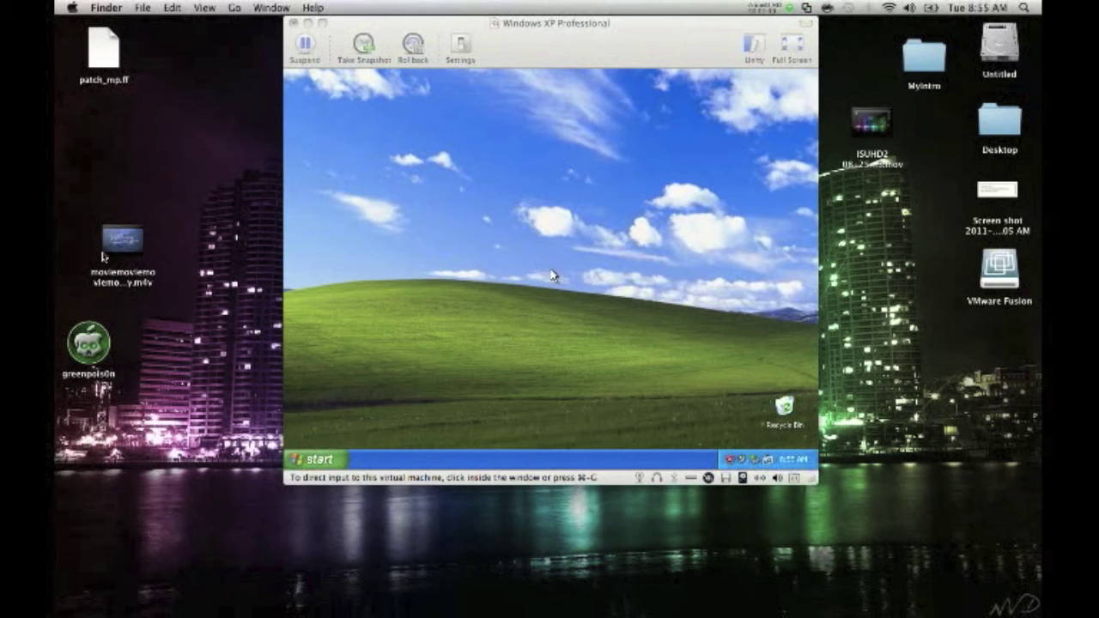
# Copy the m4v movie from the Mac desktop into Windows XP and place it top-left
pyautogui.moveTo(126, 254); pyautogui.dragTo(167, 171)
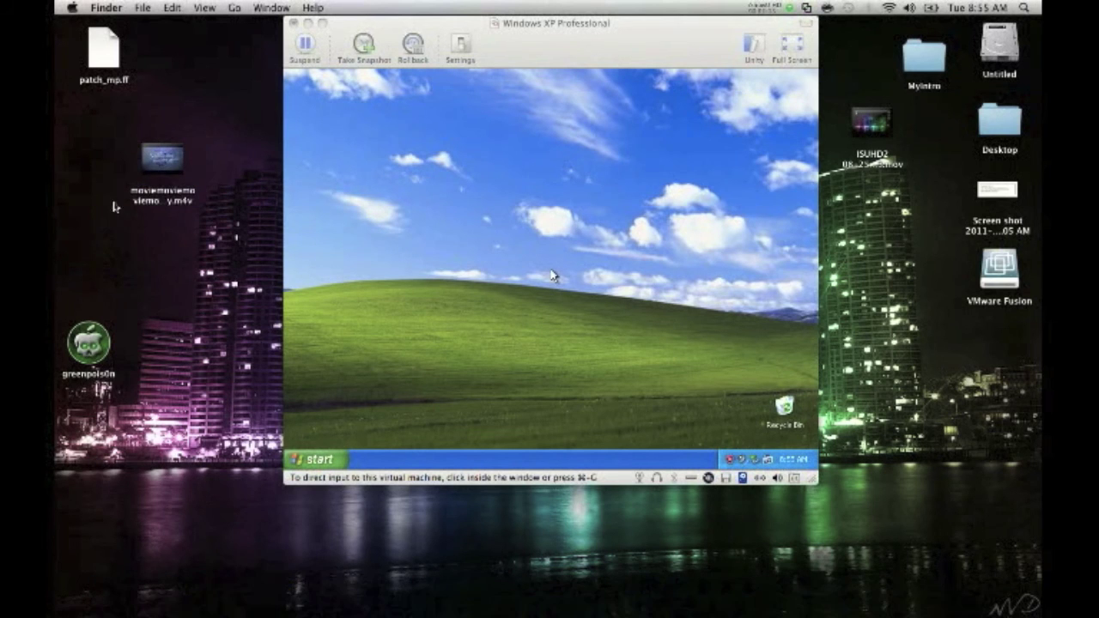
pyautogui.moveTo(170, 165); pyautogui.dragTo(436, 170)
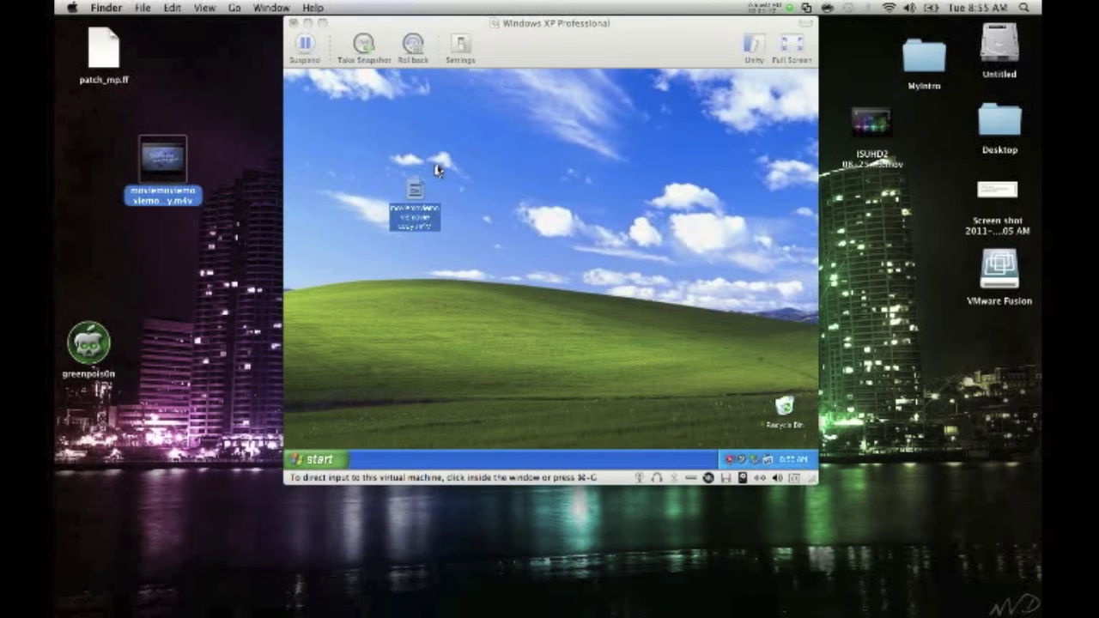
pyautogui.click(435, 170)
pyautogui.click(415, 192)
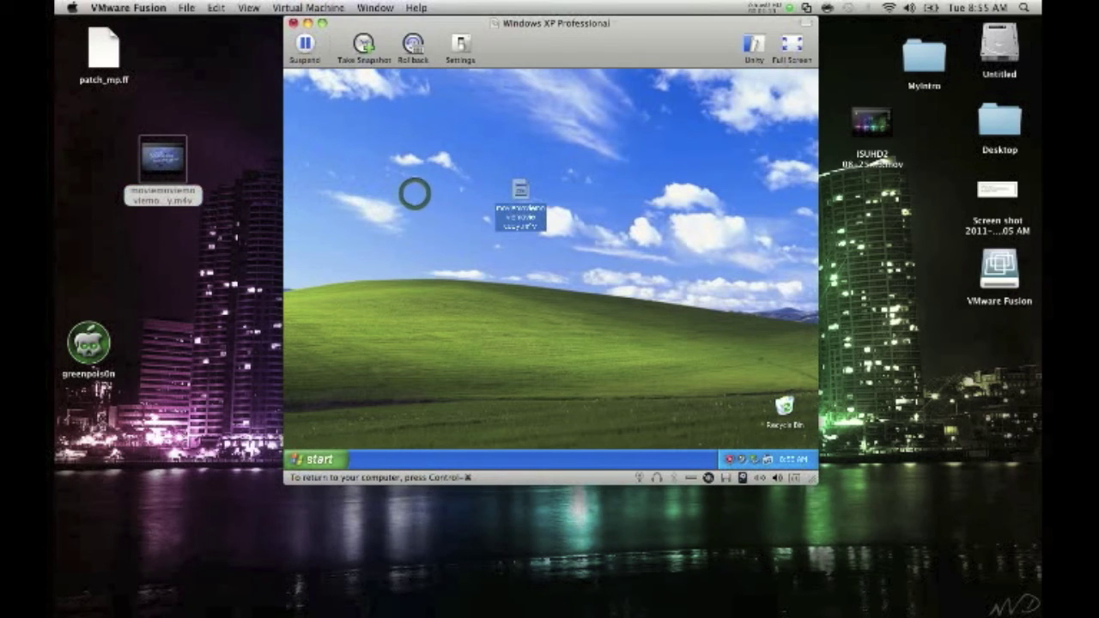
pyautogui.moveTo(518, 195); pyautogui.dragTo(309, 96)
pyautogui.click(369, 277)
pyautogui.click(352, 183)
pyautogui.press('ctrl+super')
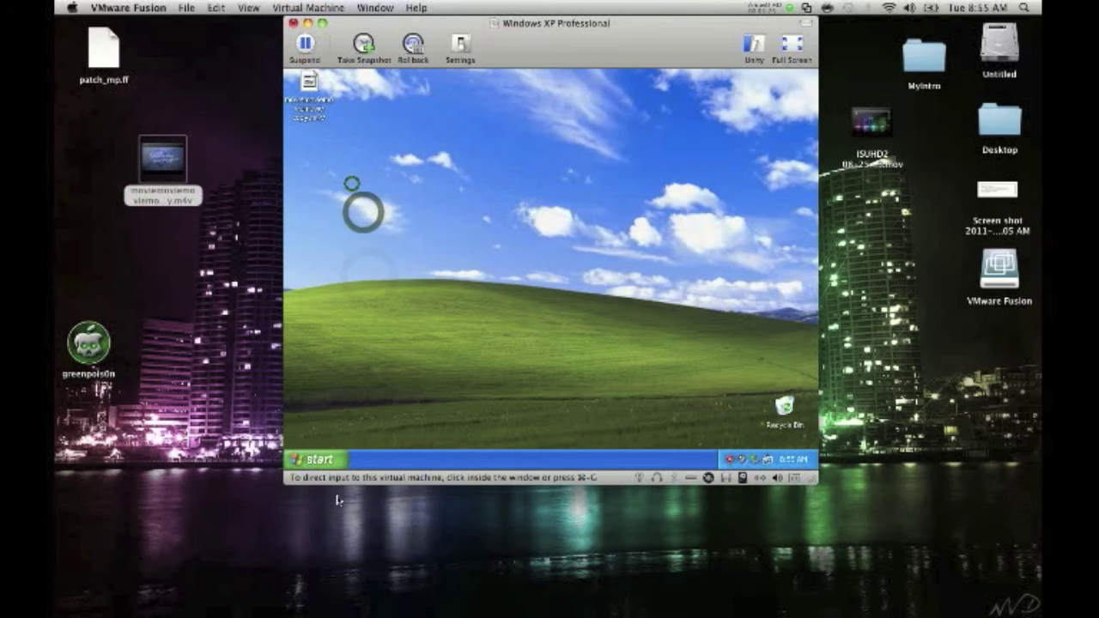
# Open Start > Run in the XP guest and enter 'cmd'
pyautogui.press('super+g')
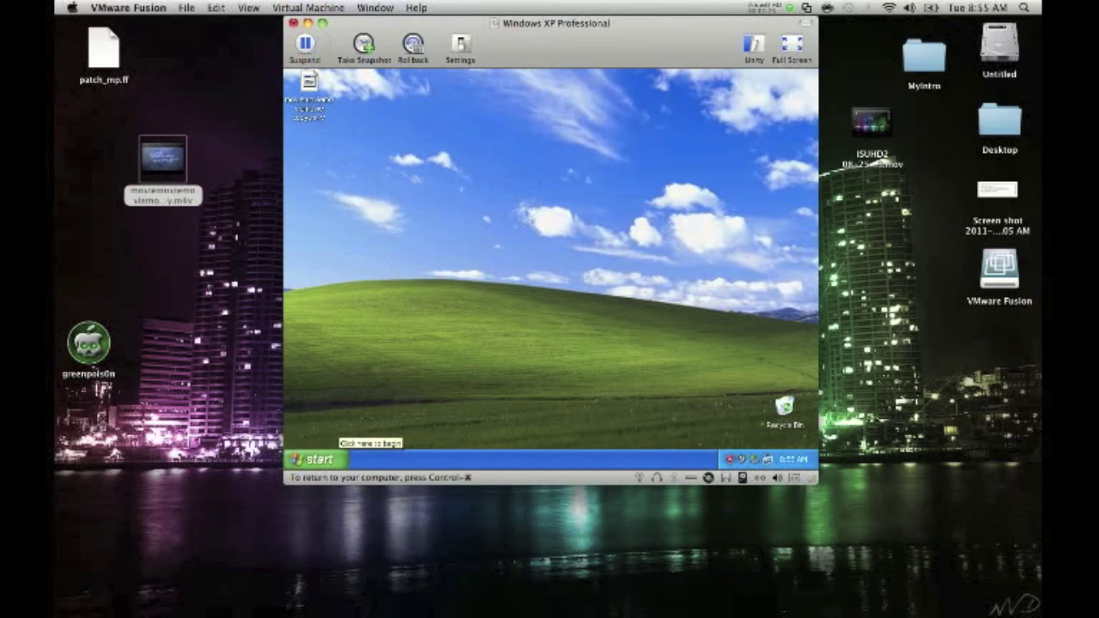
pyautogui.click(320, 461)
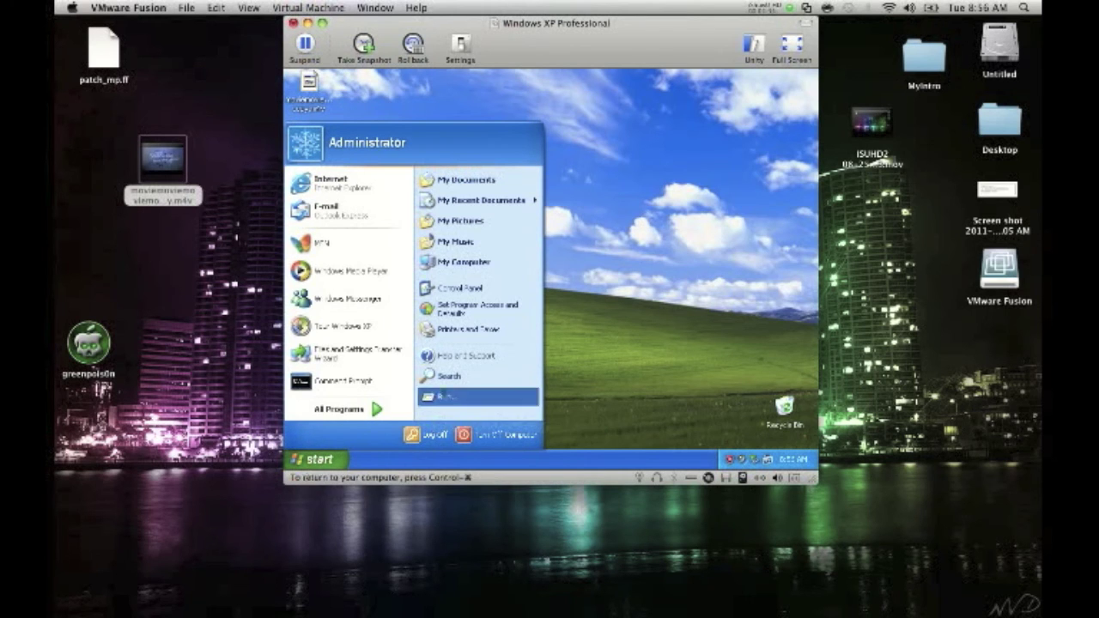
pyautogui.click(443, 396)
pyautogui.write('cmd')
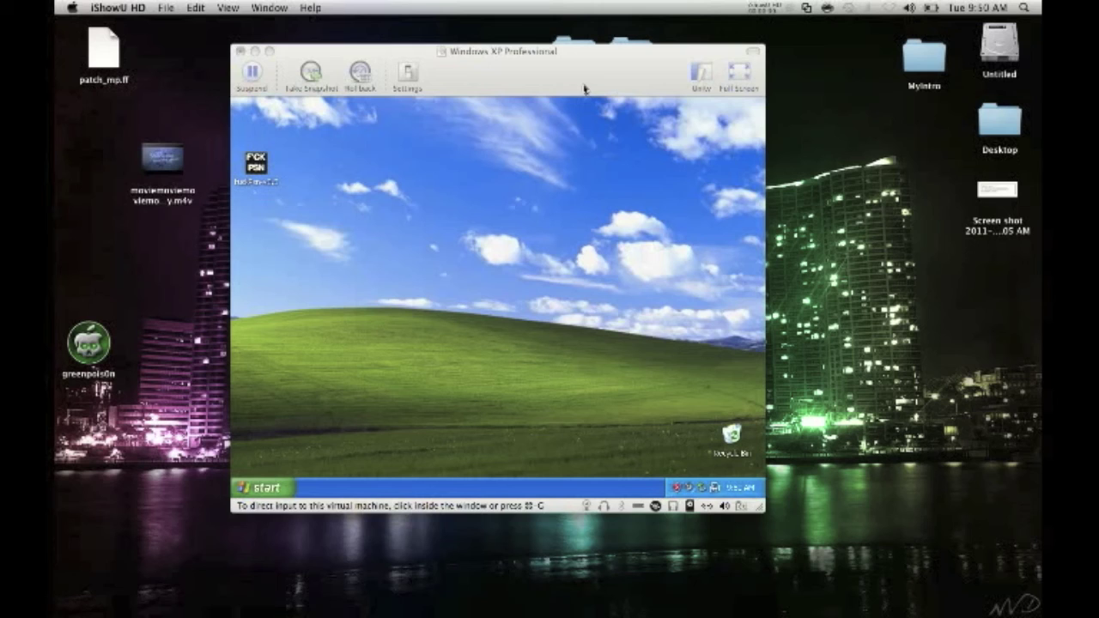
# Switch the virtual machine's network adapter from NAT to Bridged (Autodetect)
pyautogui.click(562, 84)
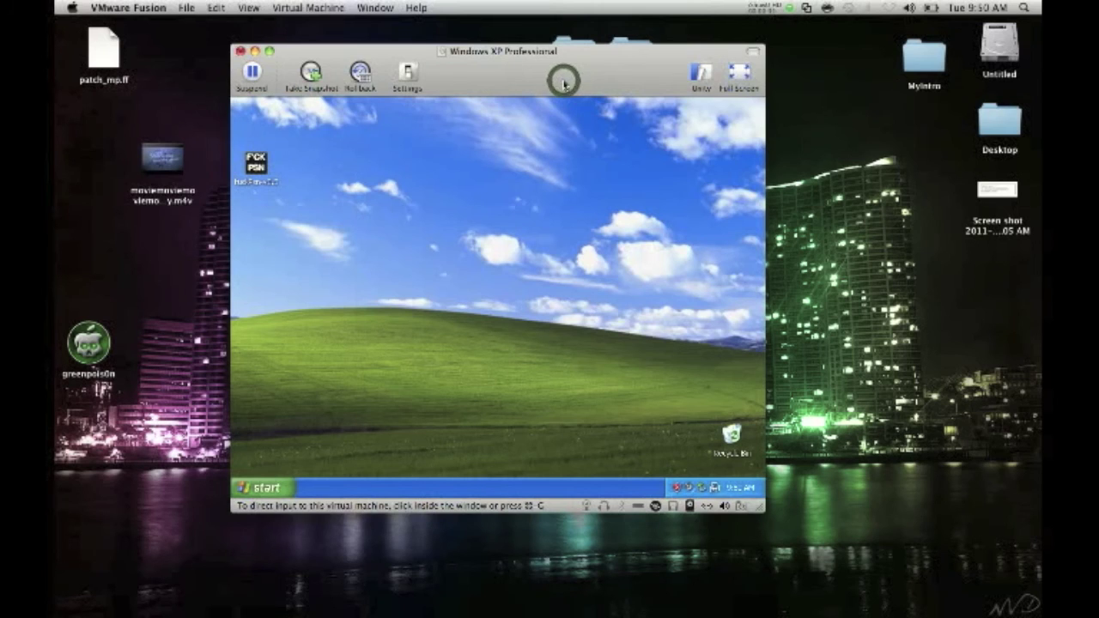
pyautogui.moveTo(564, 84); pyautogui.dragTo(507, 55)
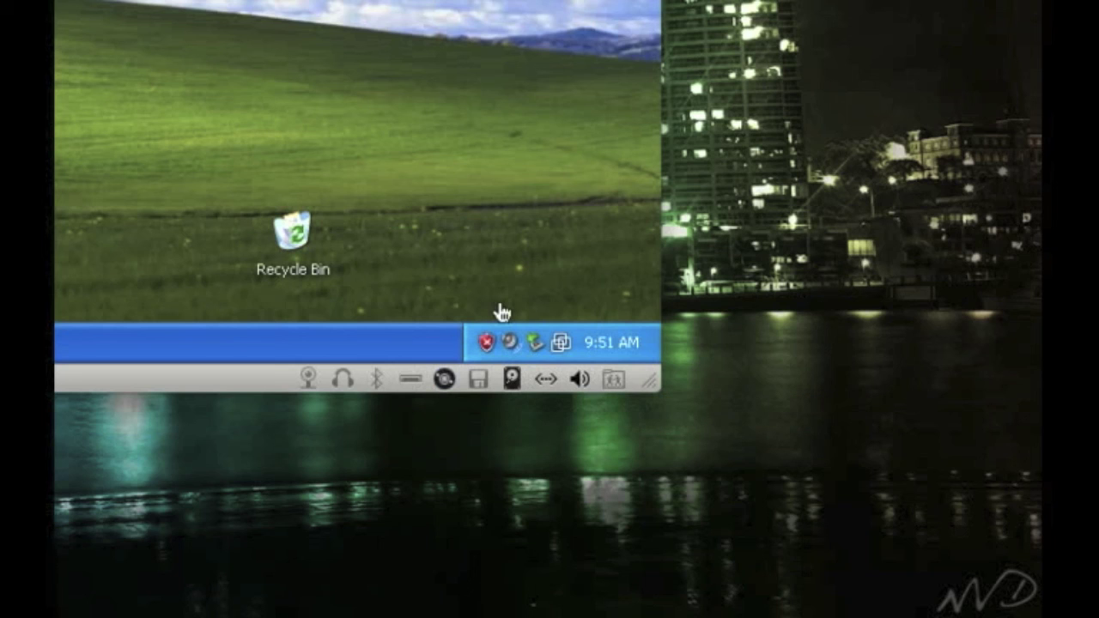
pyautogui.click(545, 380)
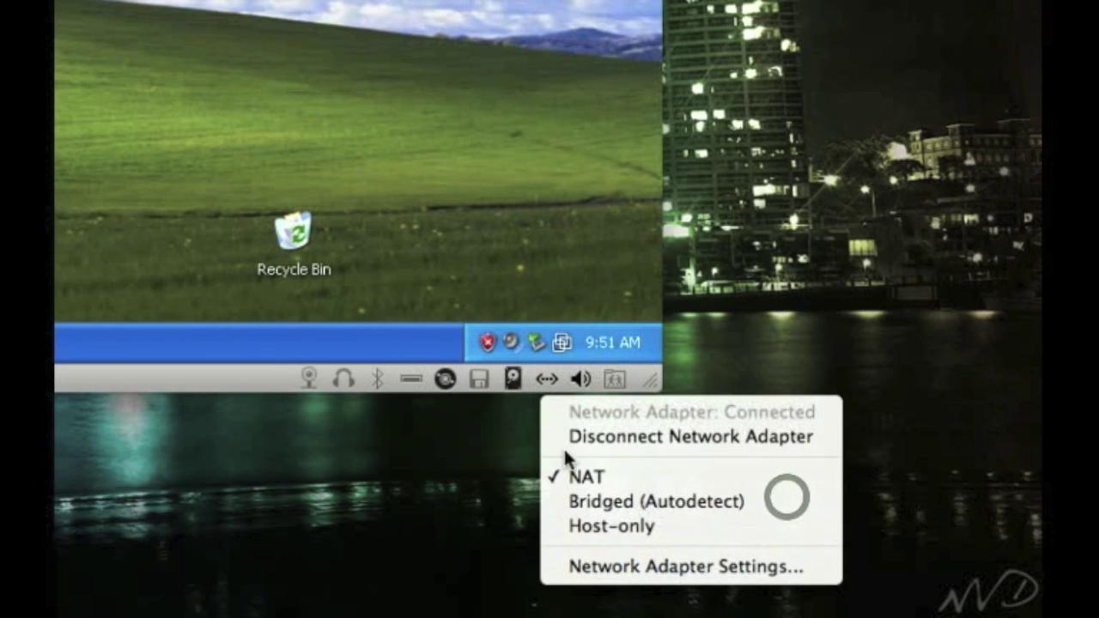
pyautogui.click(603, 501)
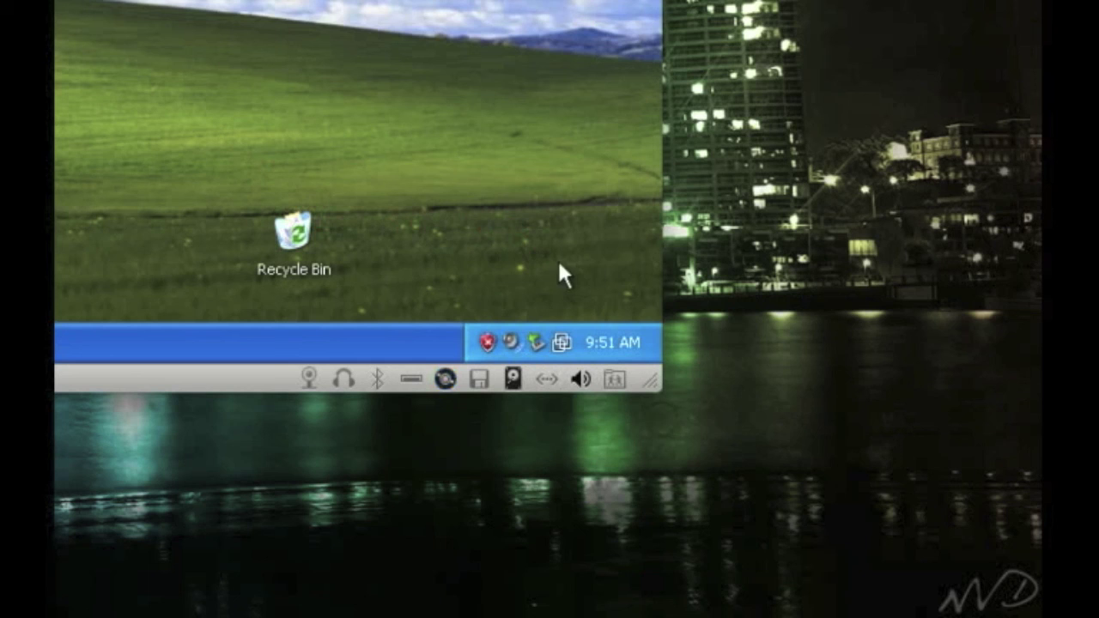
# Move the Recycle Bin right, dismiss the unplugged-cable notice, and verify Bridged networking
pyautogui.moveTo(300, 227); pyautogui.dragTo(605, 254)
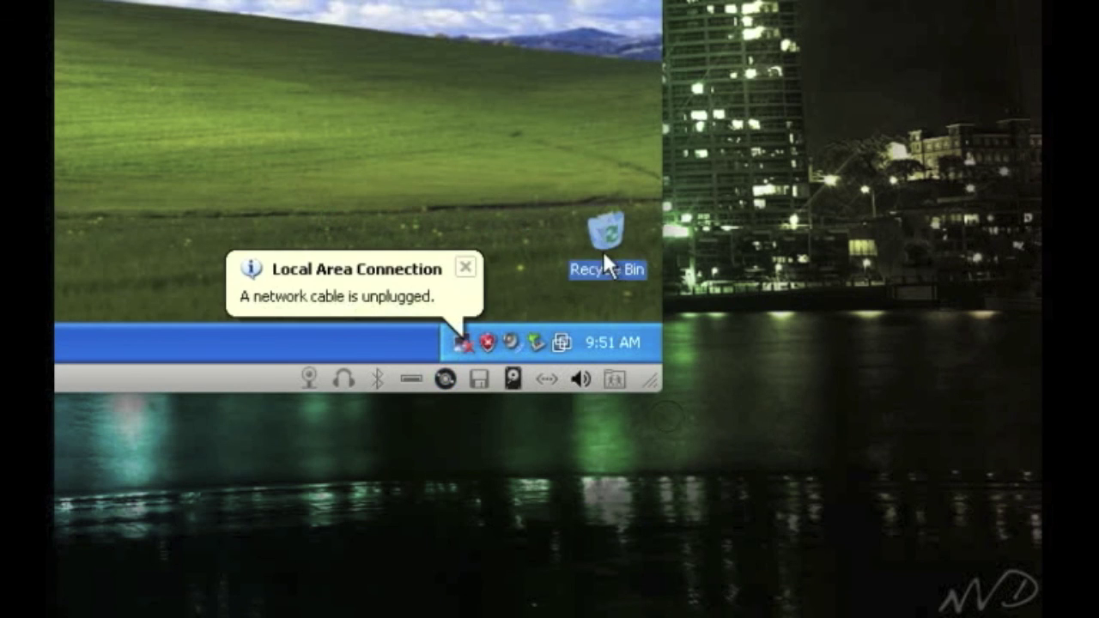
pyautogui.click(477, 251)
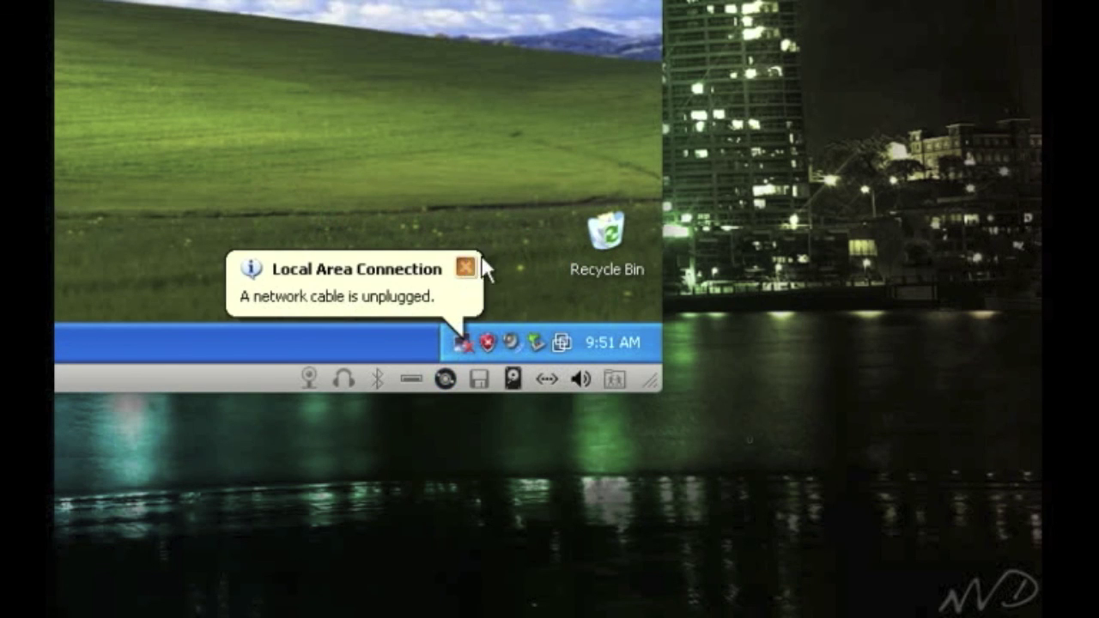
pyautogui.click(477, 263)
pyautogui.click(542, 380)
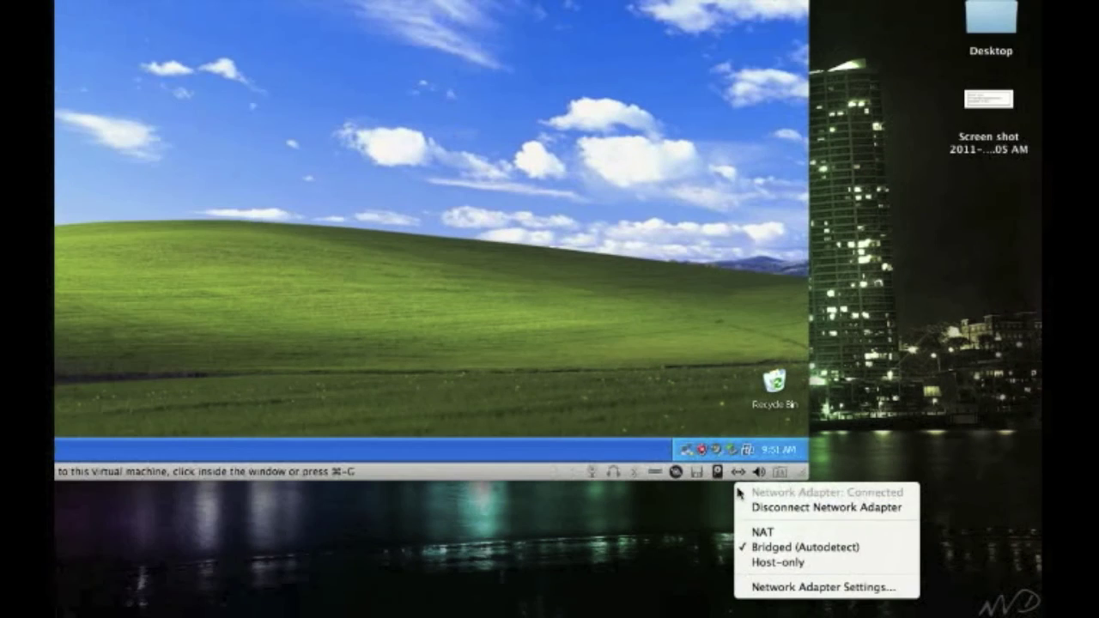
pyautogui.click(397, 245)
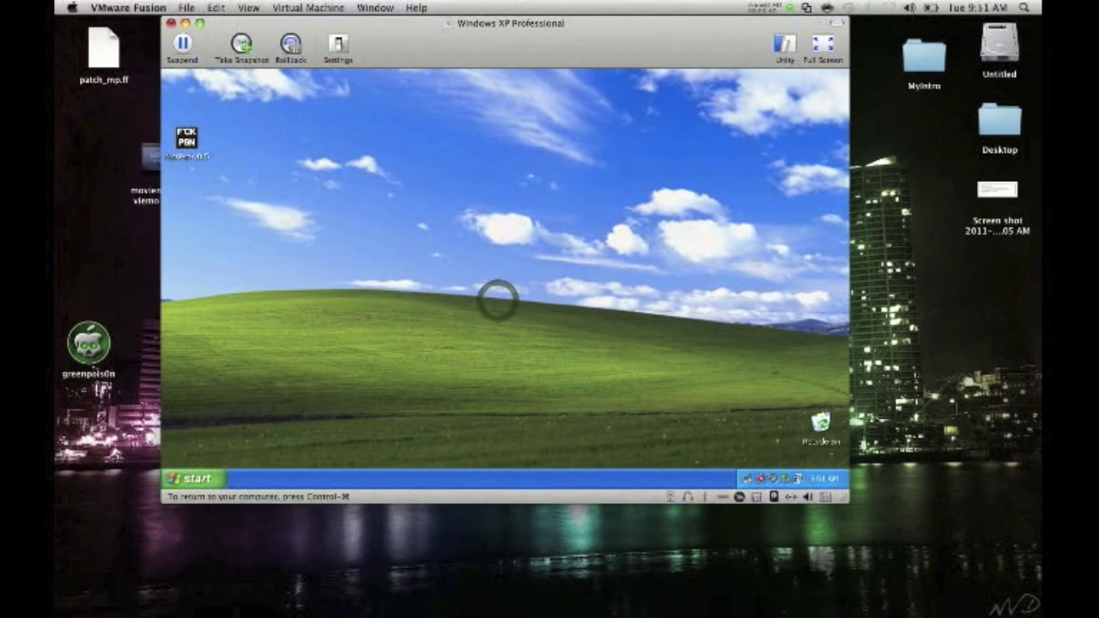
# Run cmd, execute ipconfig showing IP 192.168.1.101 and gateway 192.168.1.1, then close it
pyautogui.click(196, 479)
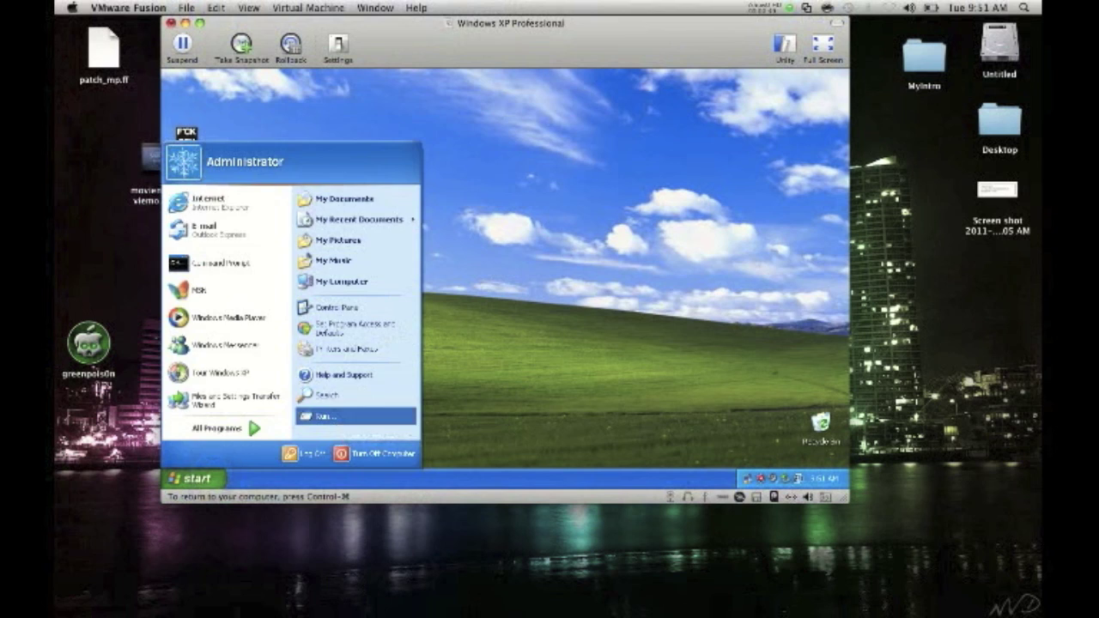
pyautogui.click(322, 417)
pyautogui.press('Return')
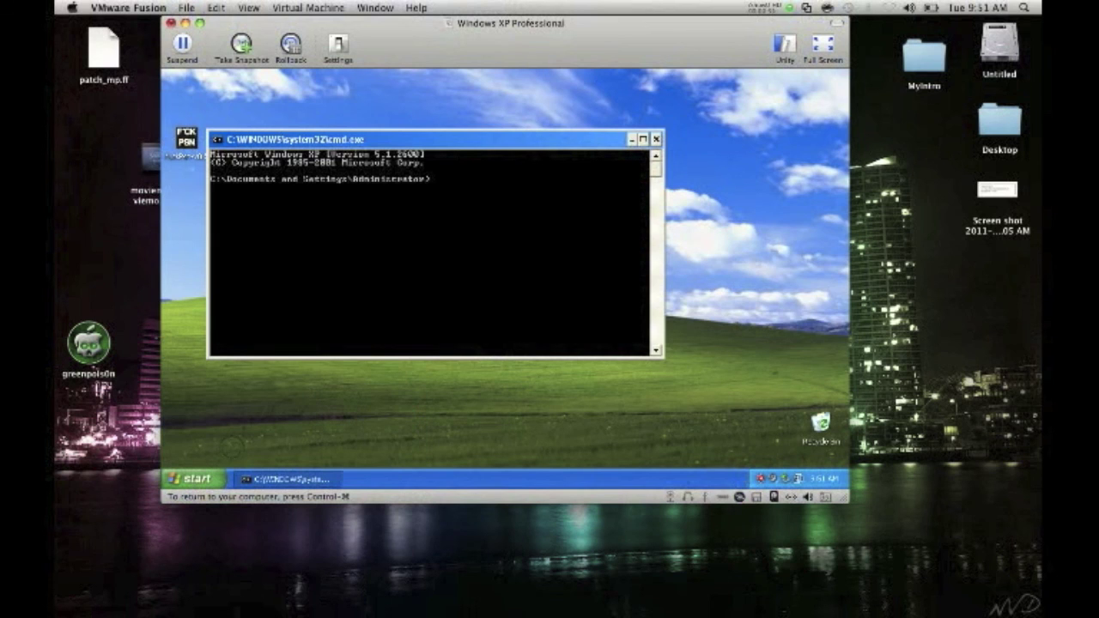
pyautogui.write('ipconfig')
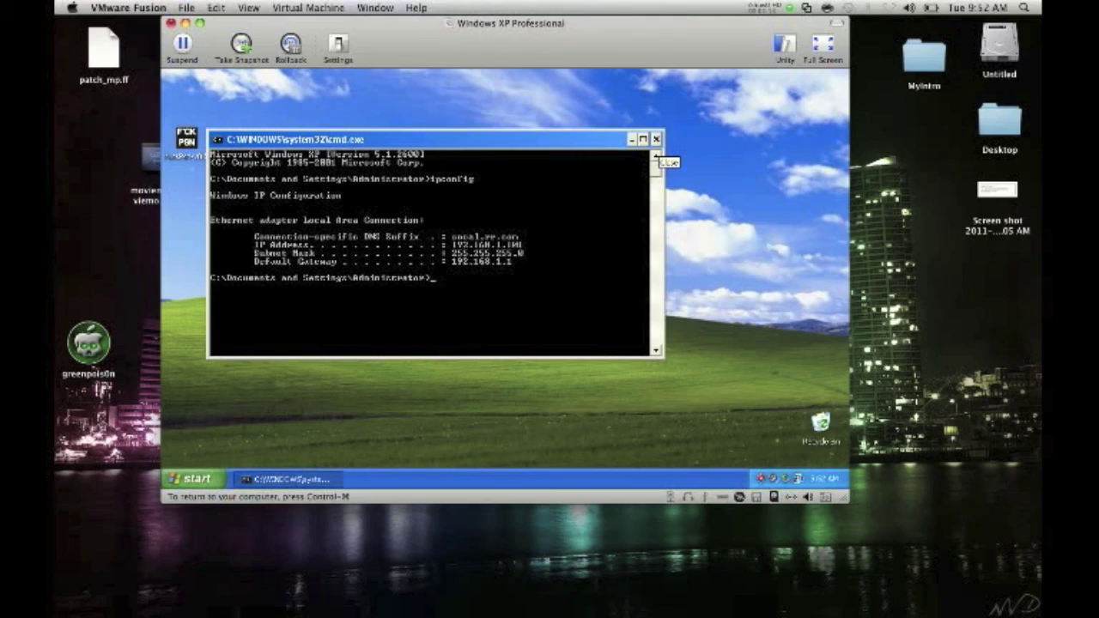
pyautogui.click(657, 139)
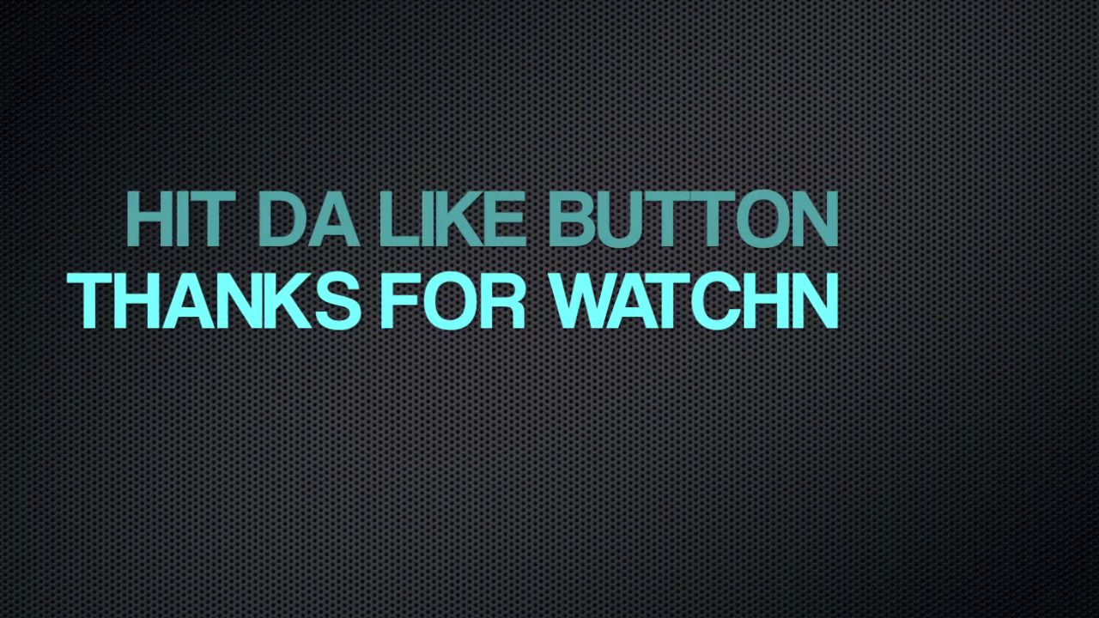